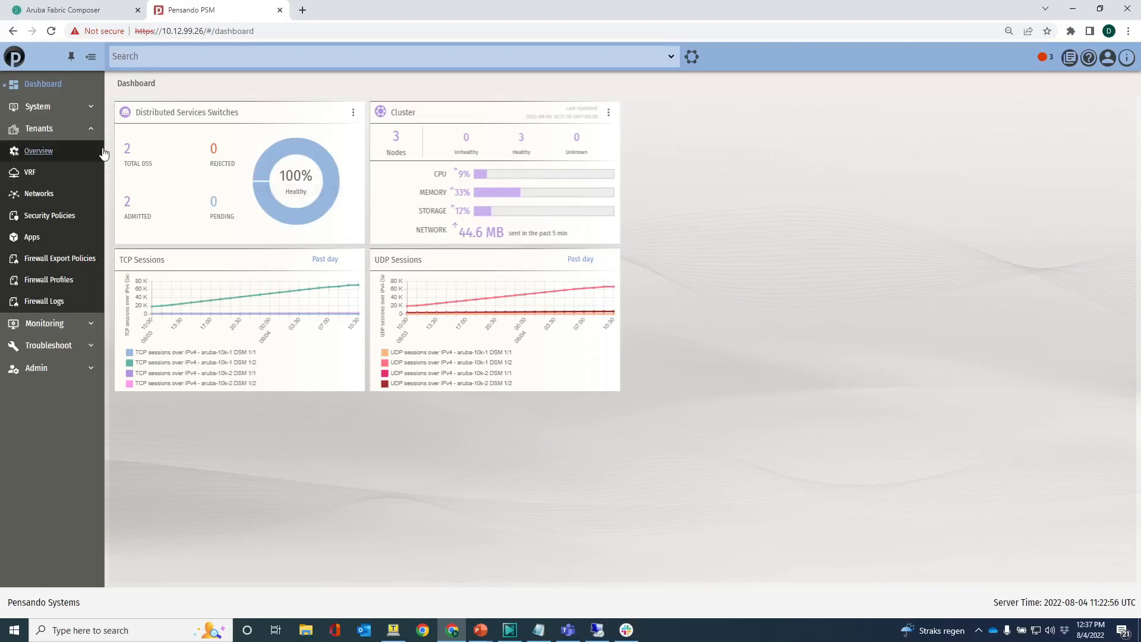
- Review the network security policies and the ingress and egress policies assigned to each network
click(44, 217)
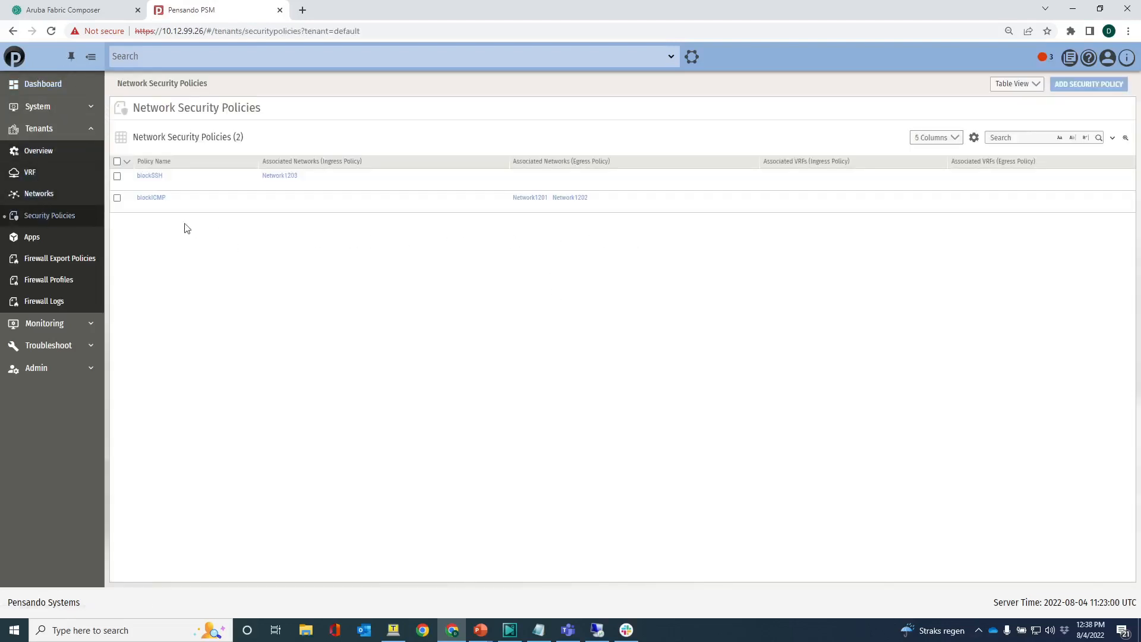
mouse_move(133, 211)
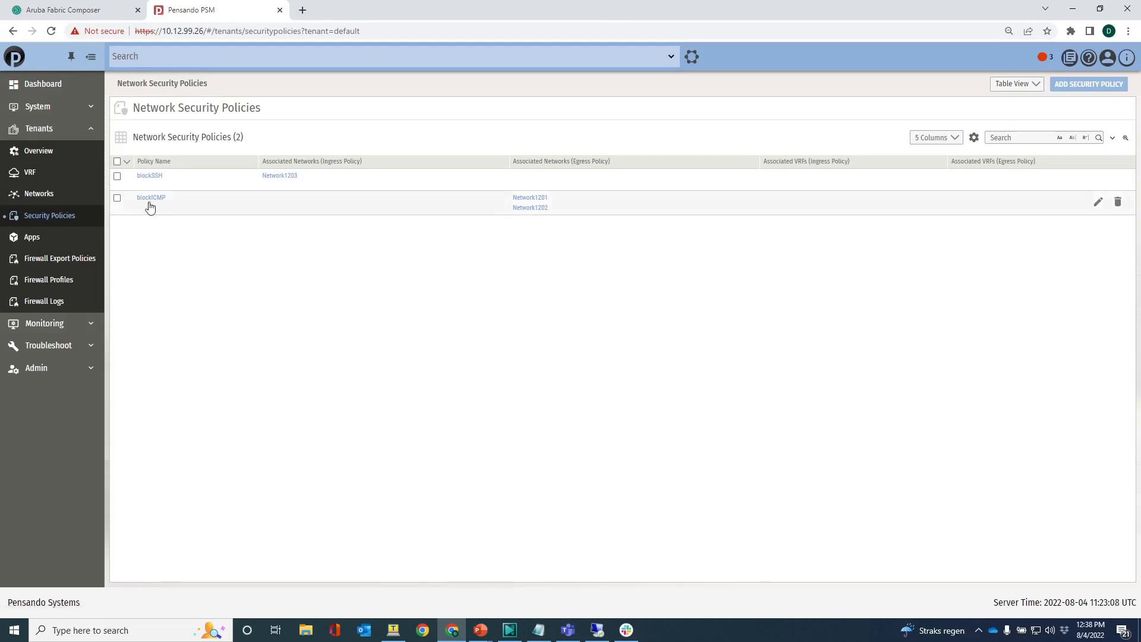
click(43, 195)
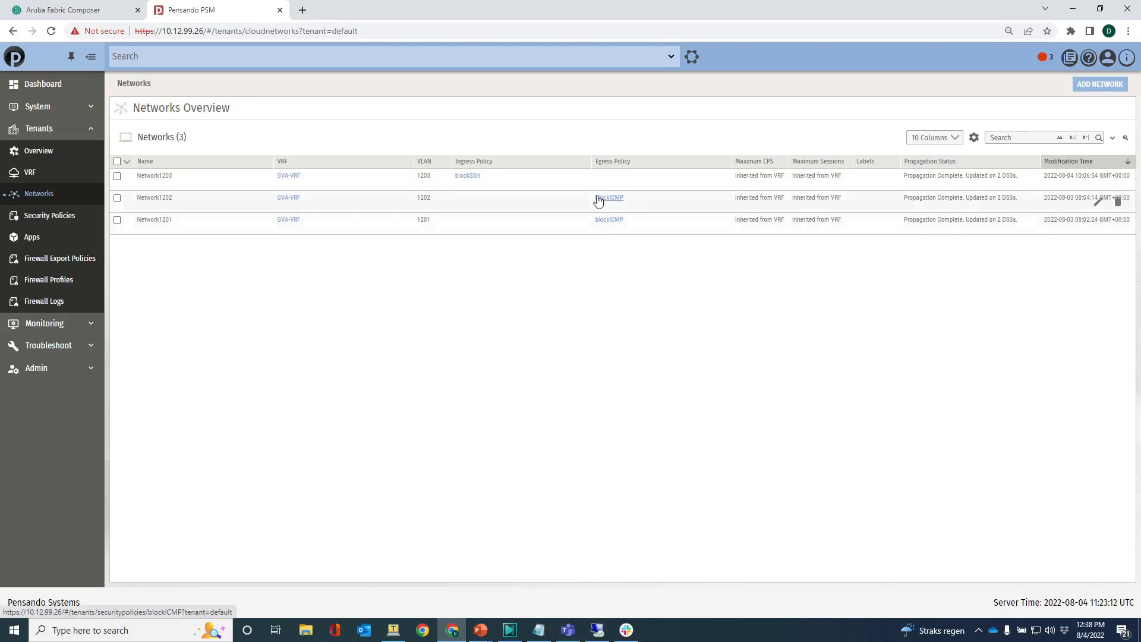
- Return to the security policies and display them as a network graph
click(57, 216)
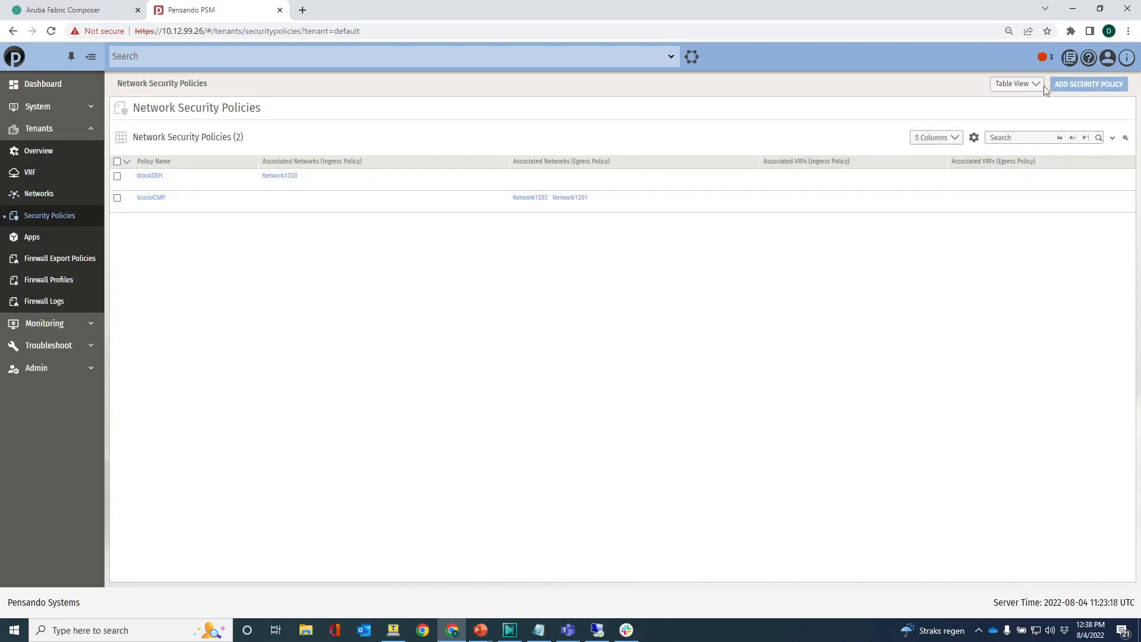
click(1023, 85)
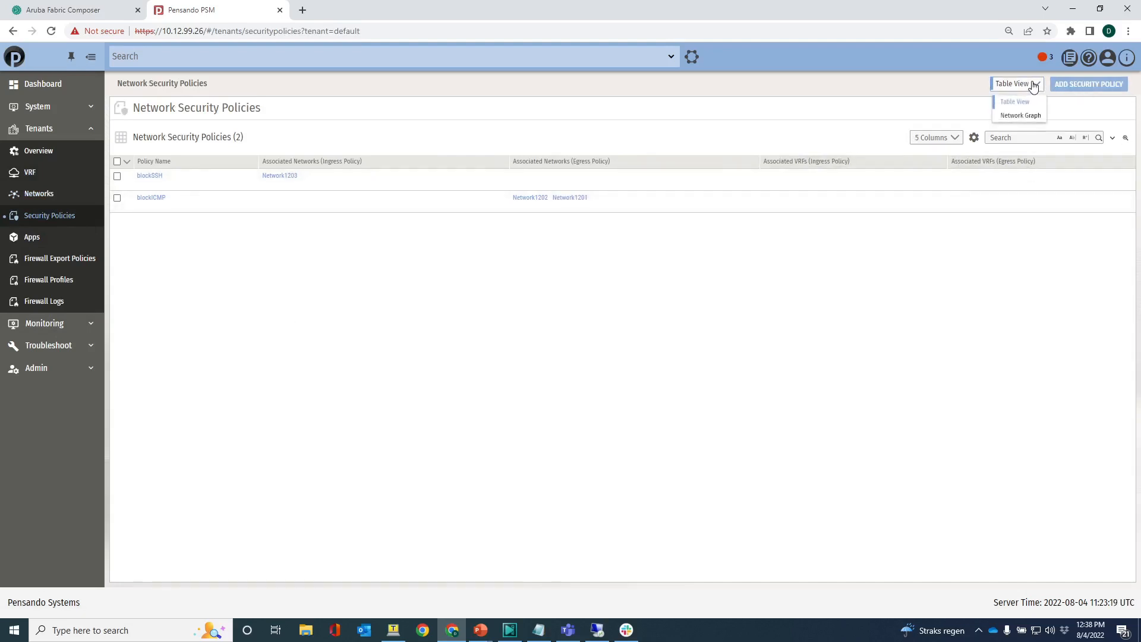
click(1021, 116)
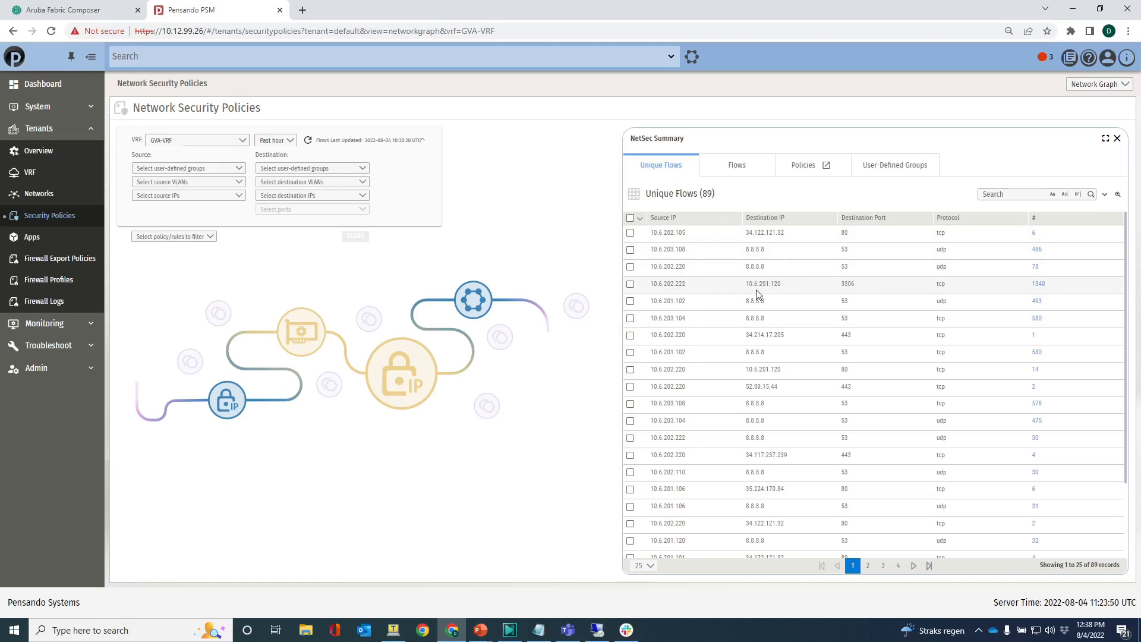
- Run a new search on the unique flows for destination port 3306, based on the flow from 10.6.202.222 to 10.6.201.120
right_click(848, 283)
mouse_move(903, 295)
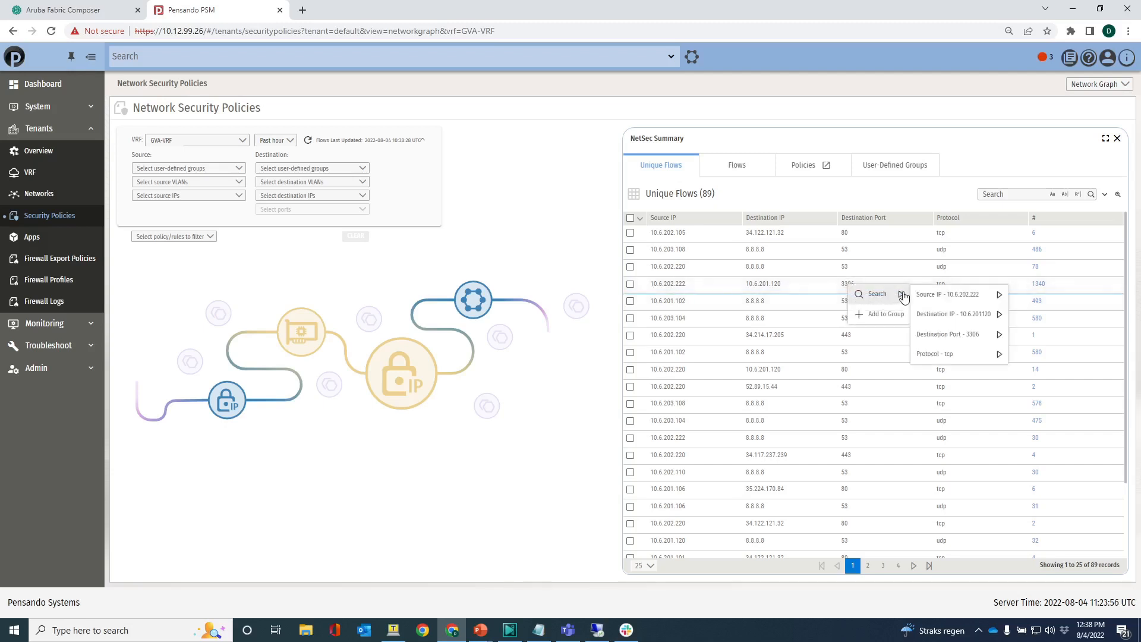
mouse_move(945, 334)
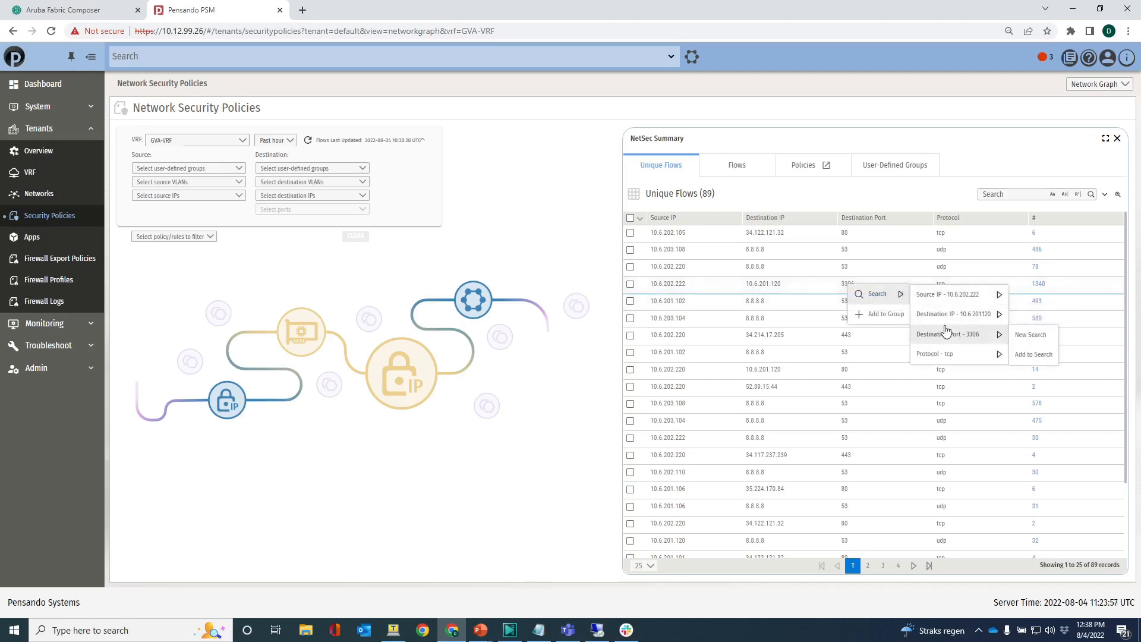
click(1024, 336)
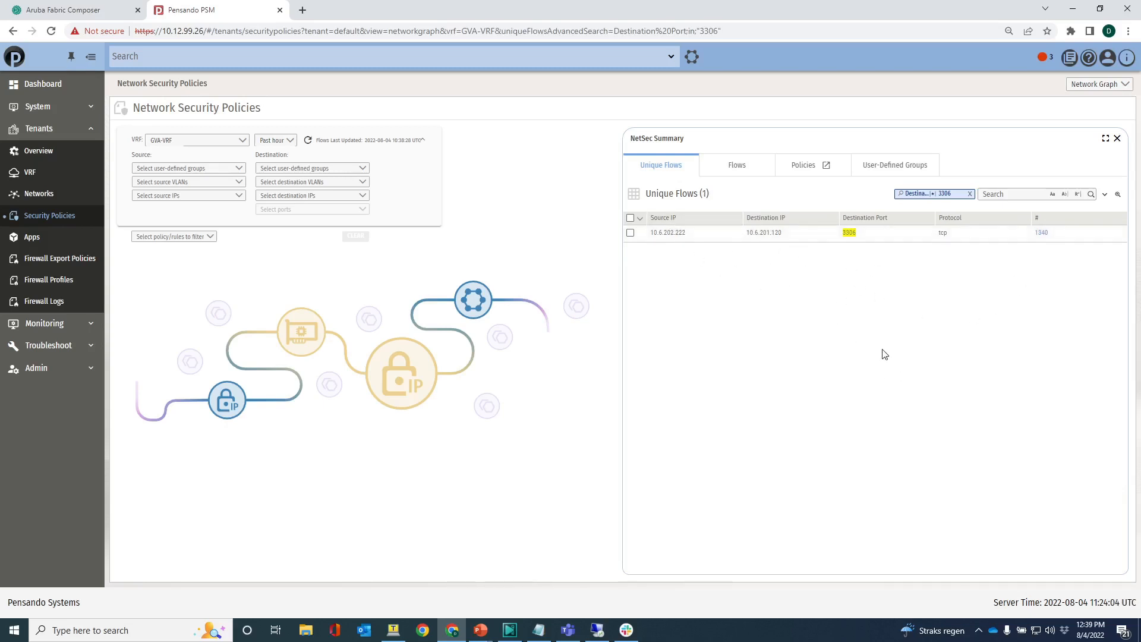
- Start adding the port 3306 flow to a security policy, using the existing blockICMP policy
click(631, 234)
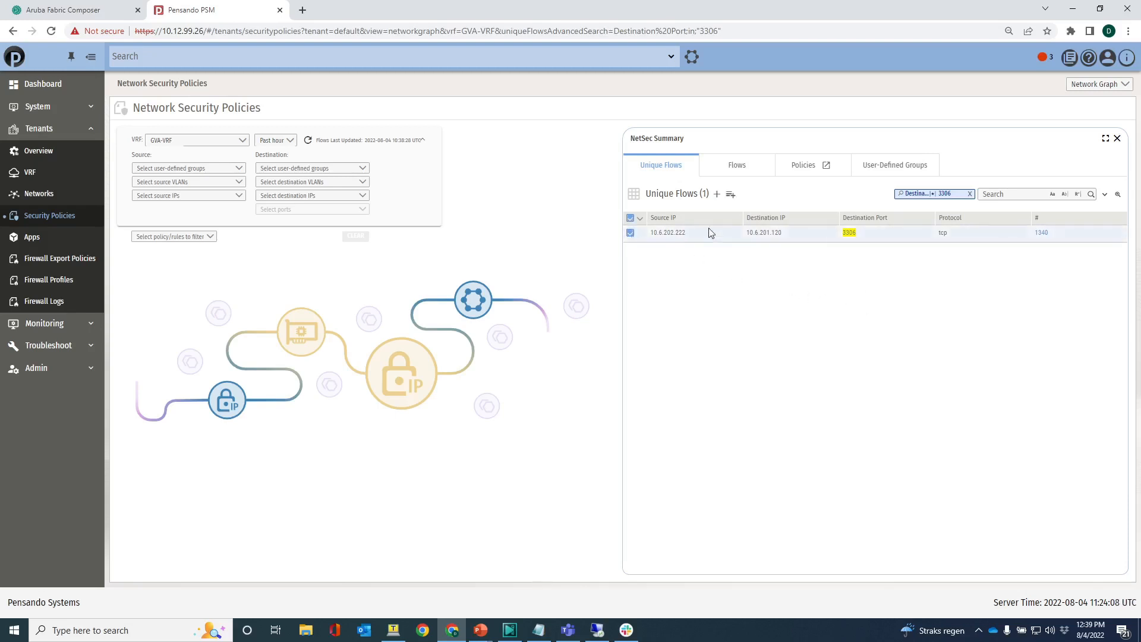
click(716, 196)
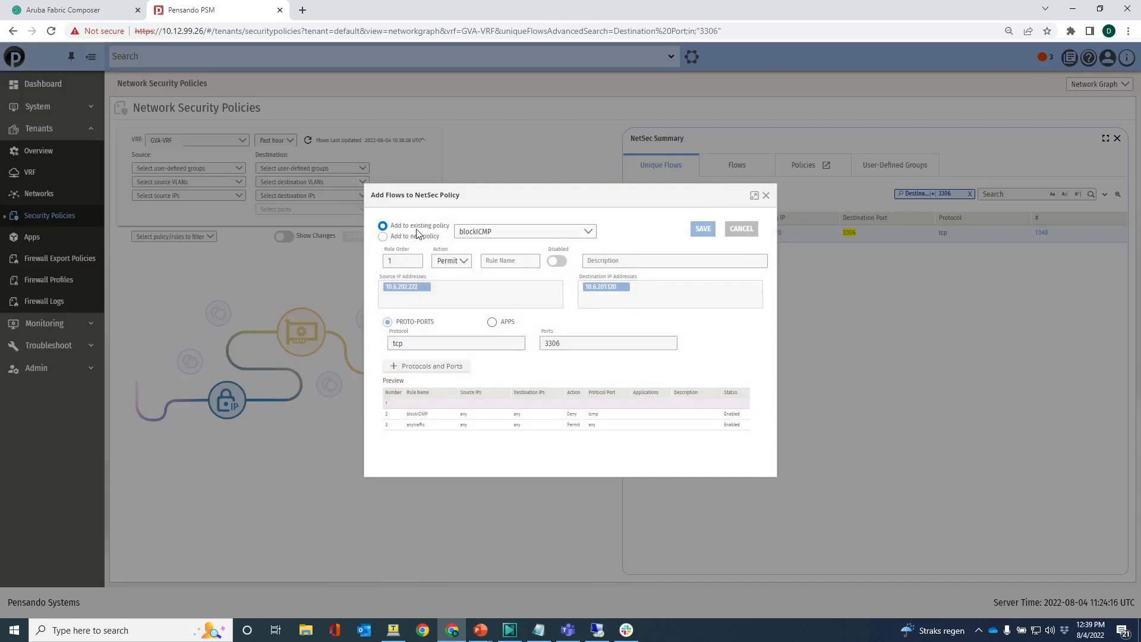
click(383, 237)
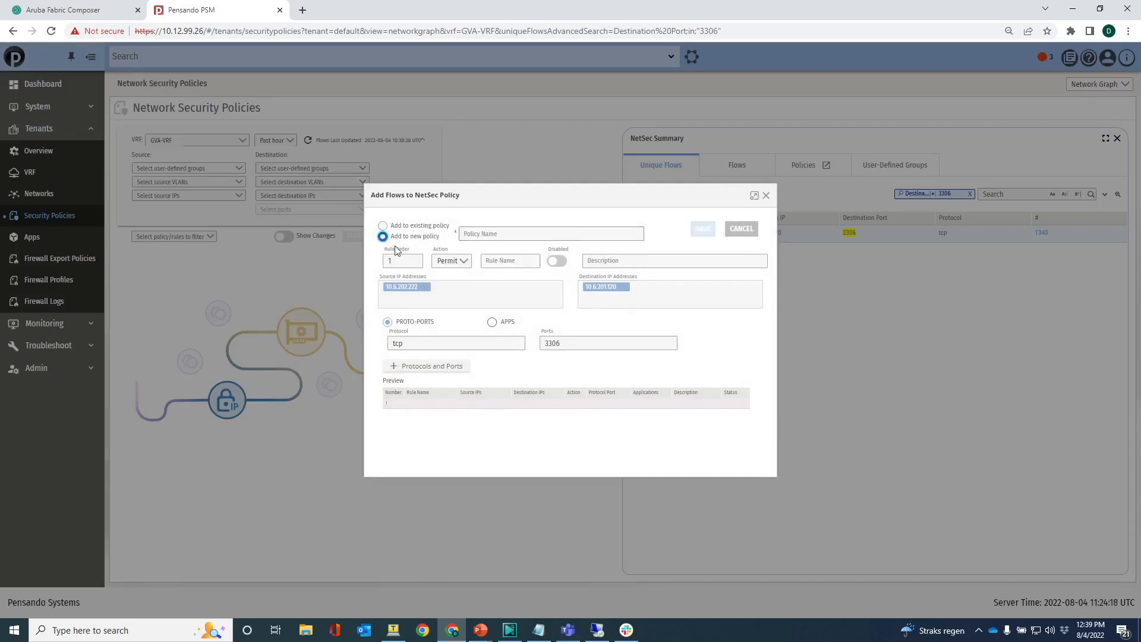
click(383, 226)
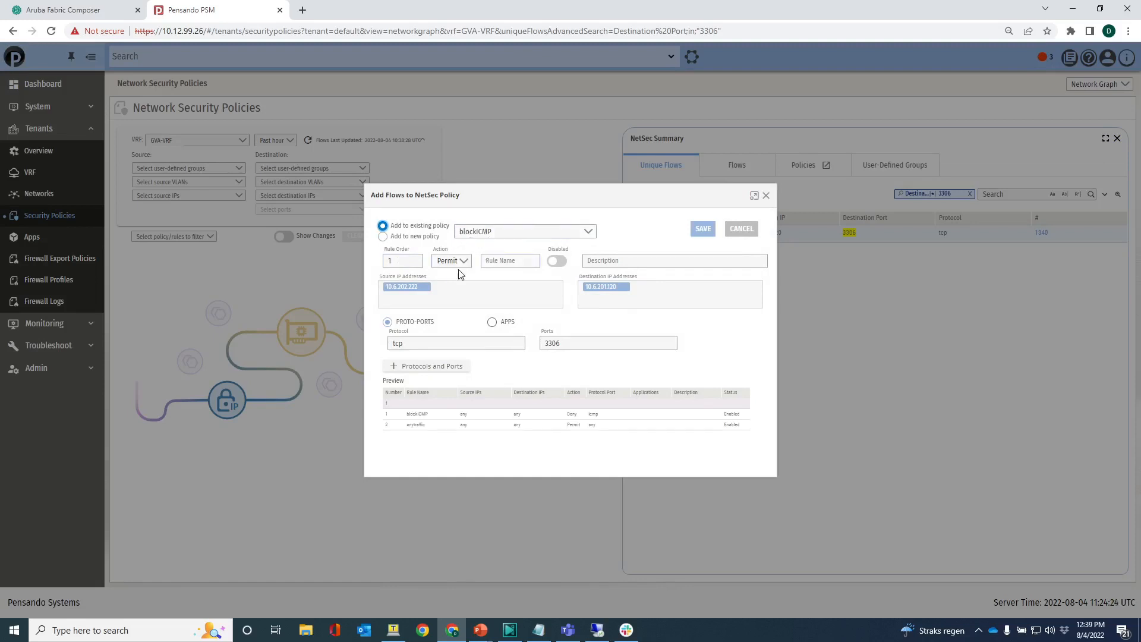
- Set the new rule's action to Deny, name it blockSQL, and save and submit the policy changes
click(466, 261)
click(455, 280)
click(399, 298)
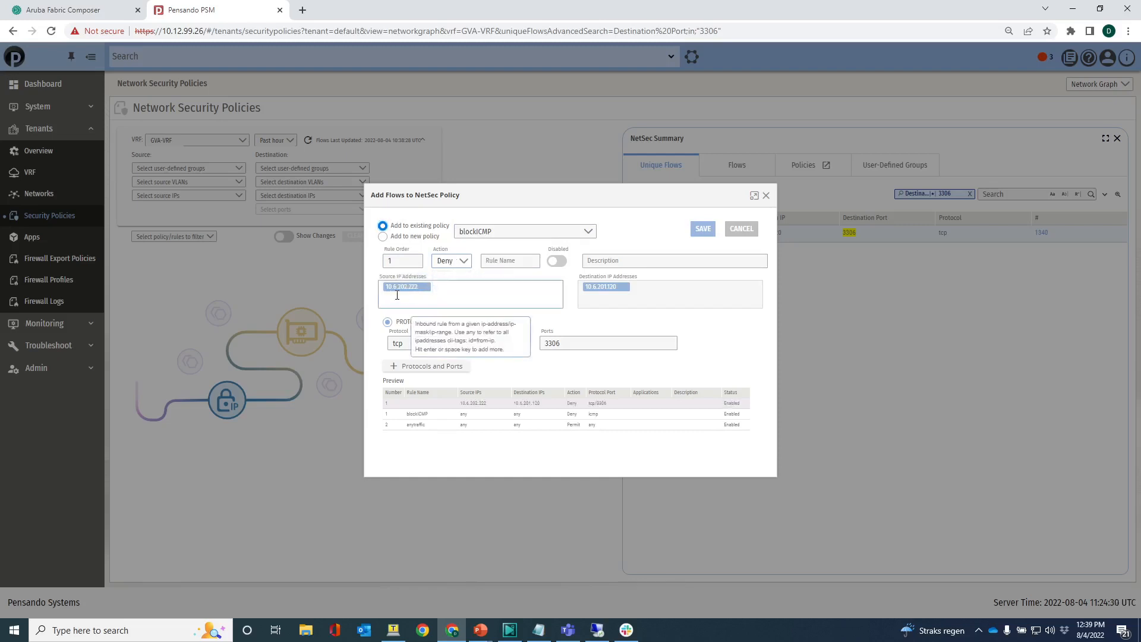
click(597, 297)
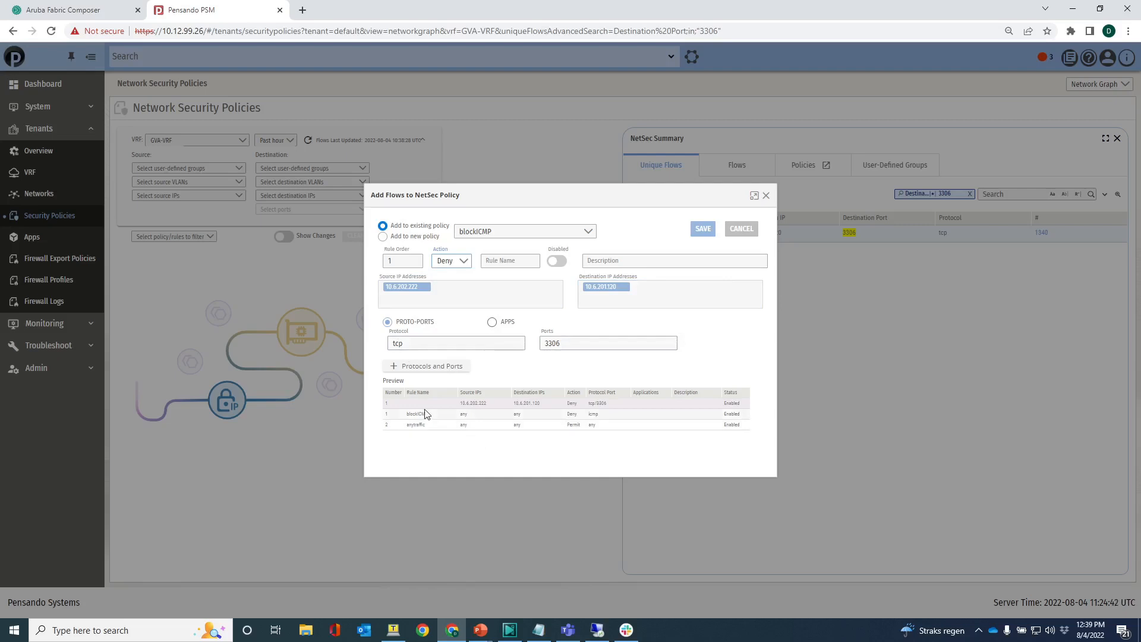
click(507, 263)
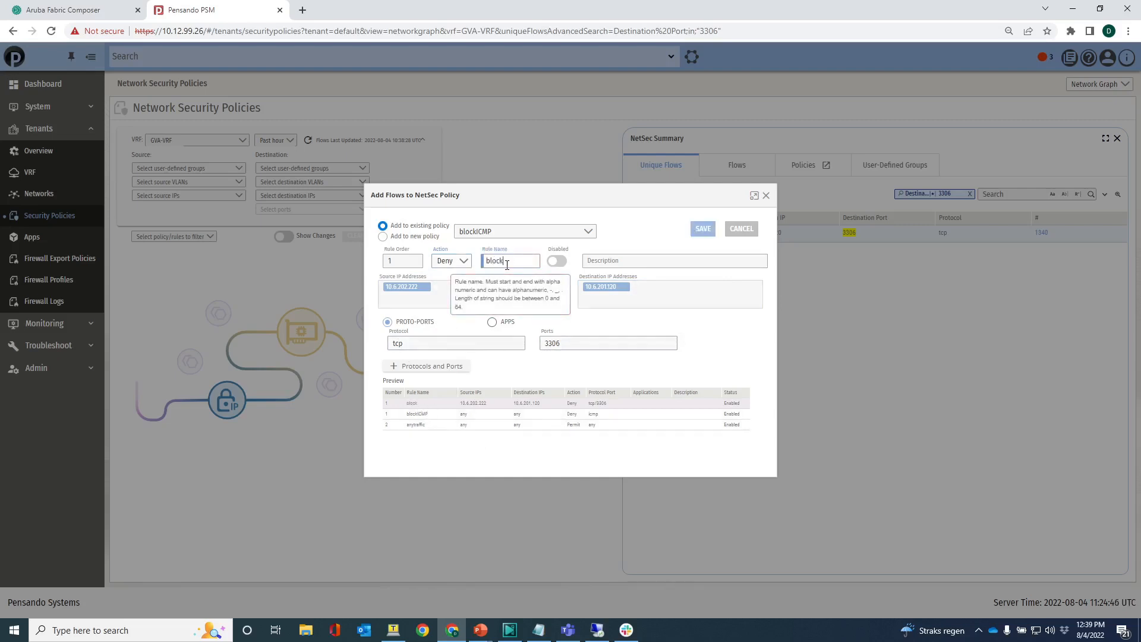
text(blockSQL)
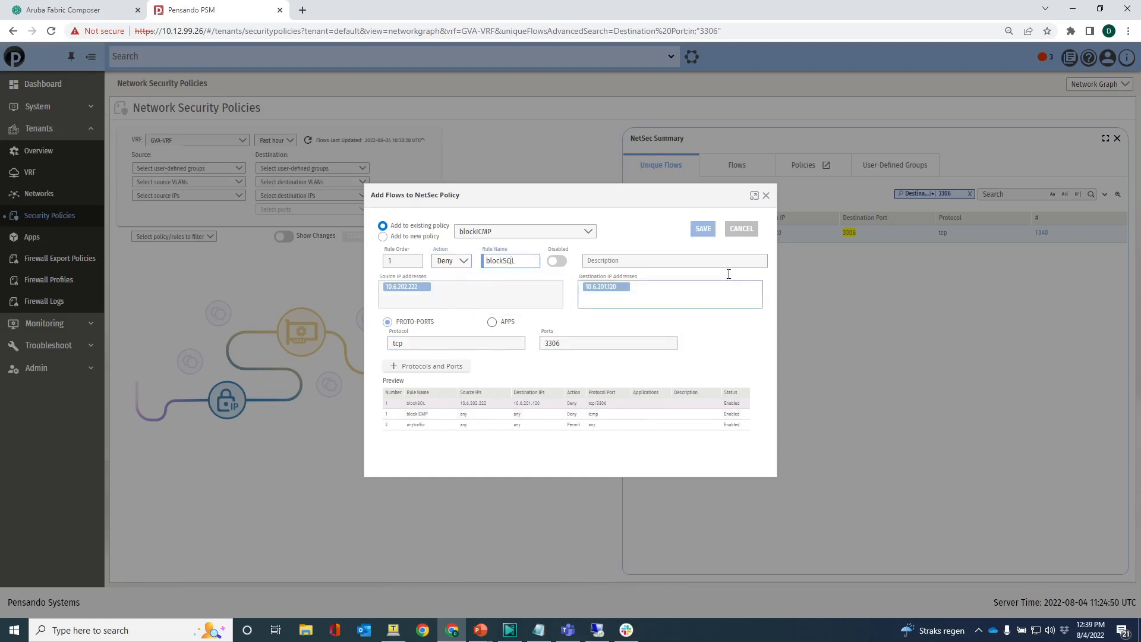
click(702, 231)
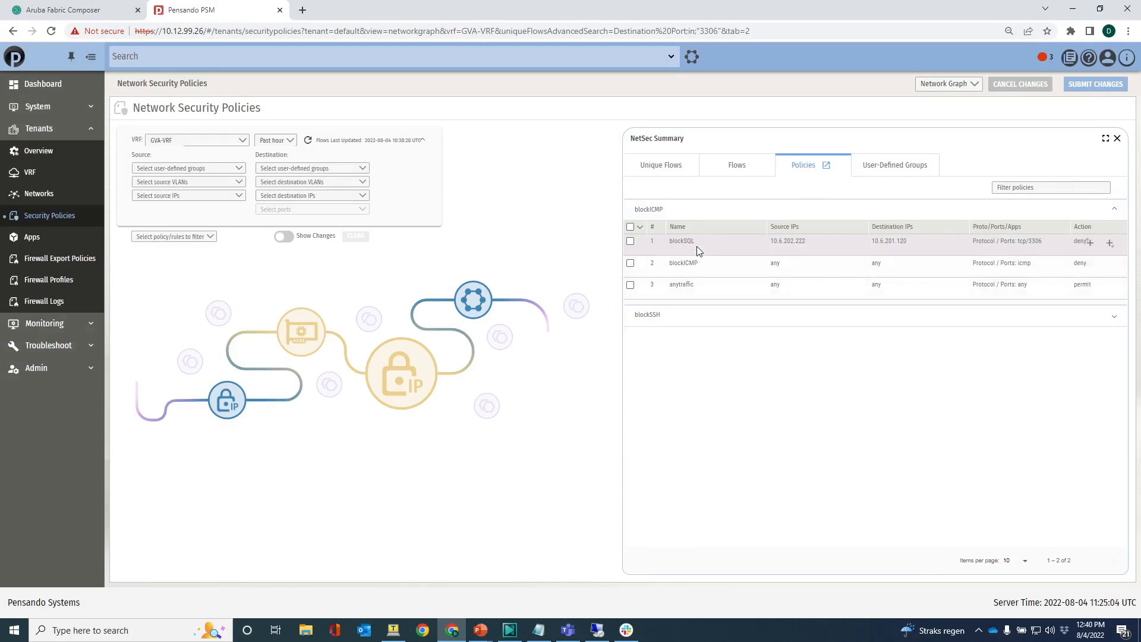
click(1089, 85)
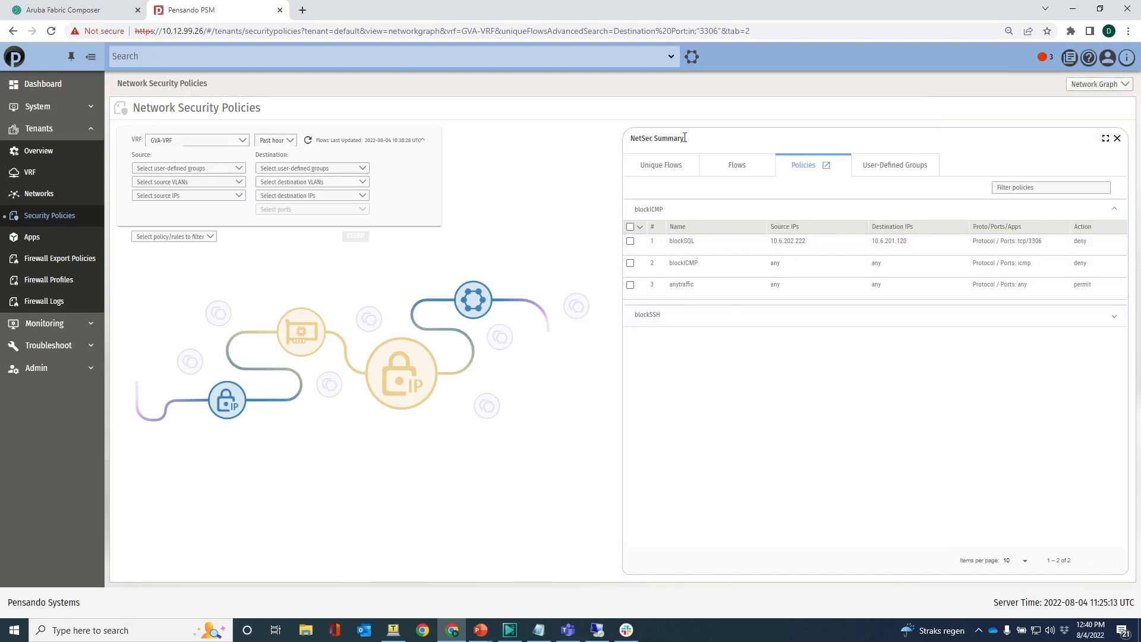
- Review the blockICMP policy's rules from the table view, and check the frontend test page in the Remote Desktop session
click(1093, 85)
click(1082, 102)
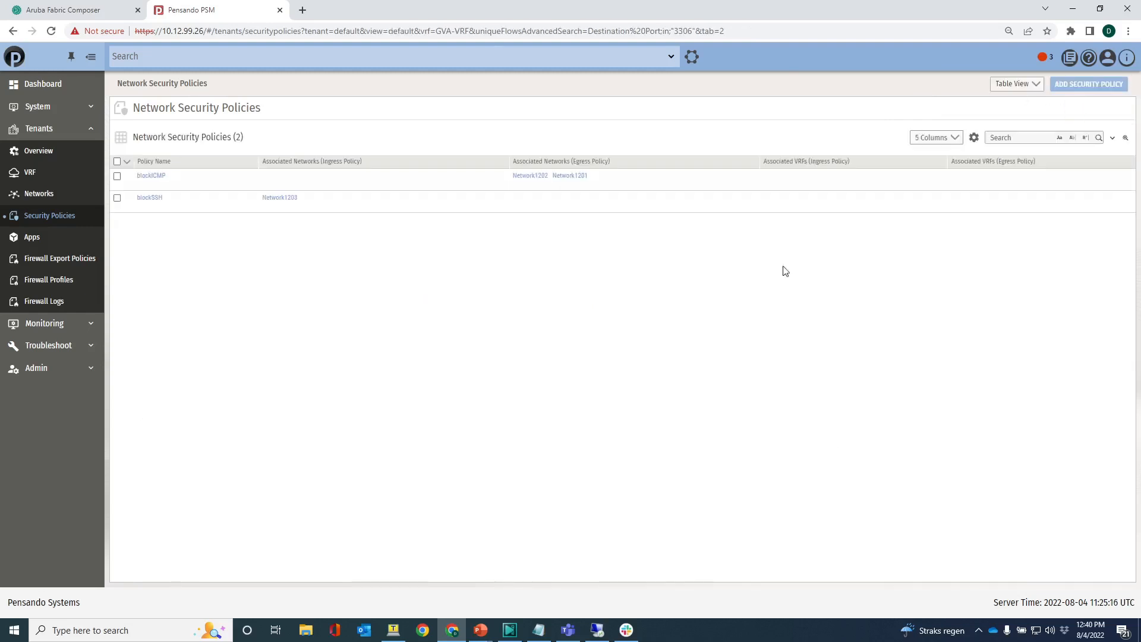
click(152, 179)
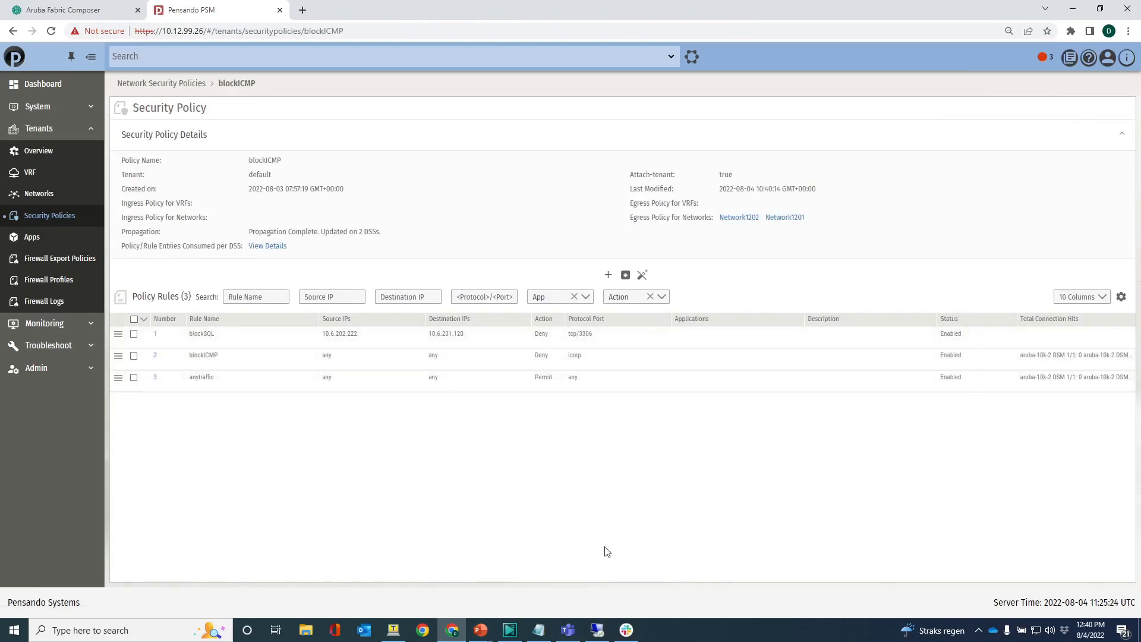
click(599, 631)
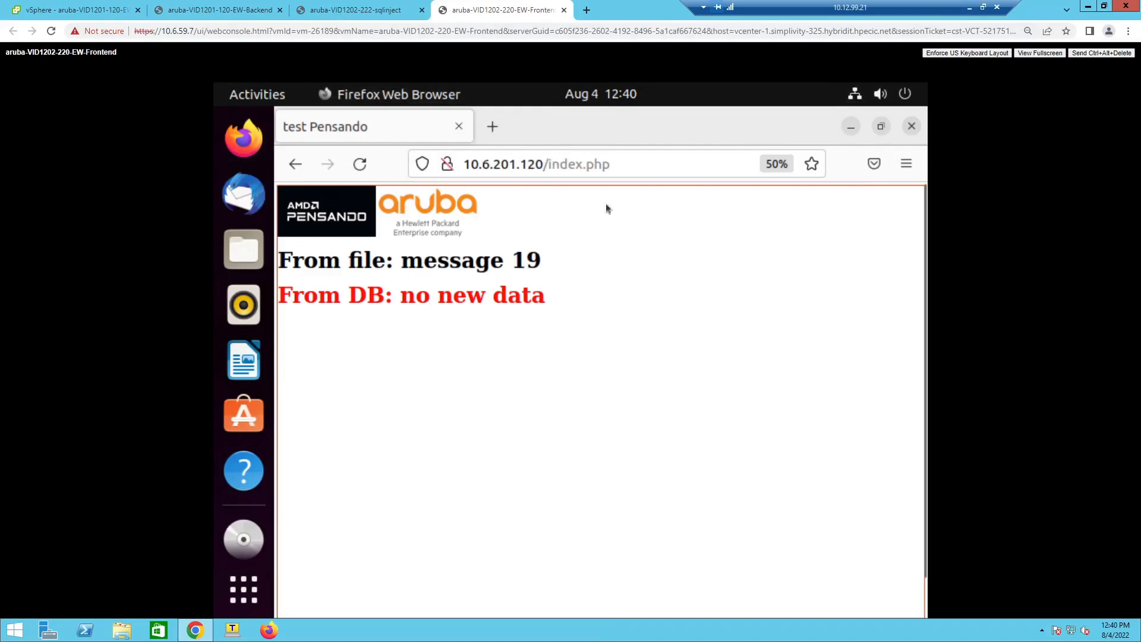
click(972, 13)
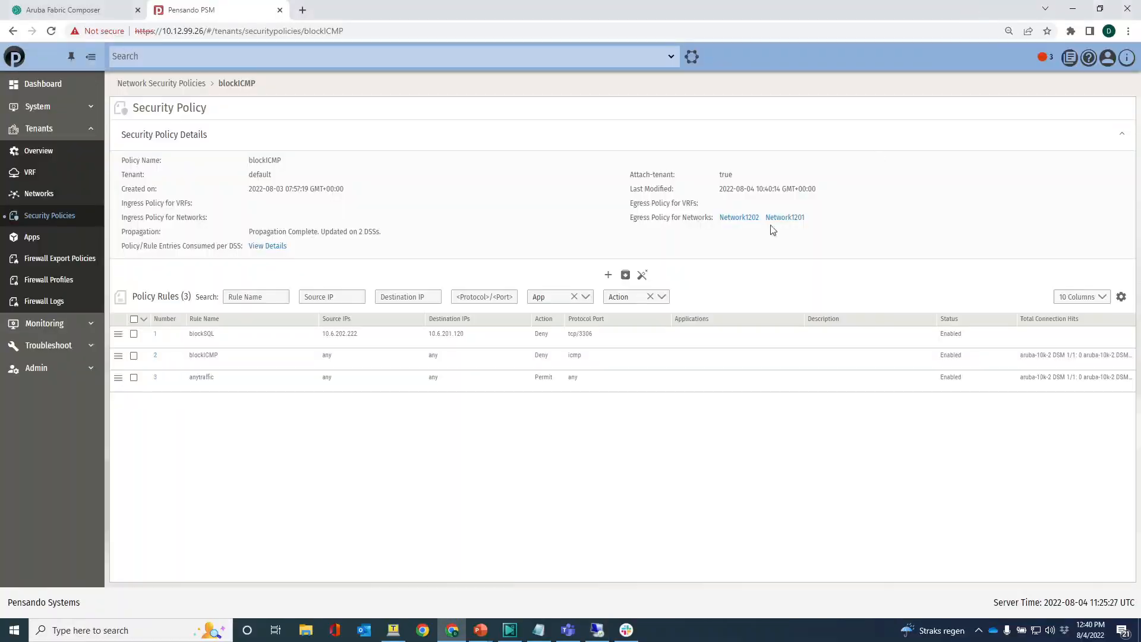
- Delete the blockSQL rule from the blockICMP policy and save the policy
click(134, 336)
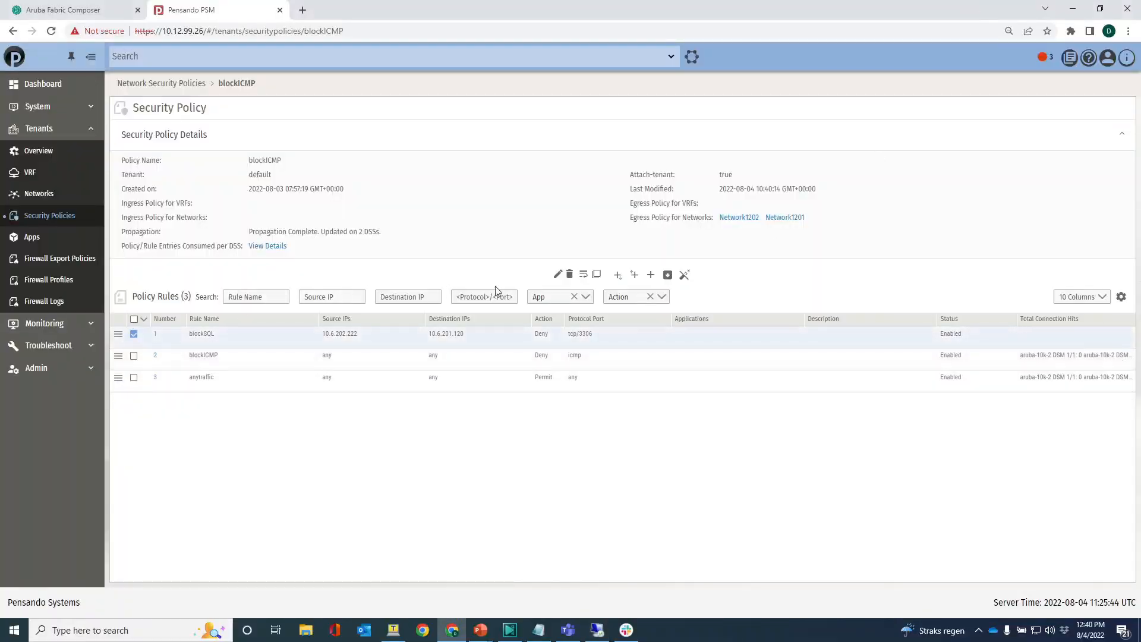
click(571, 276)
click(637, 355)
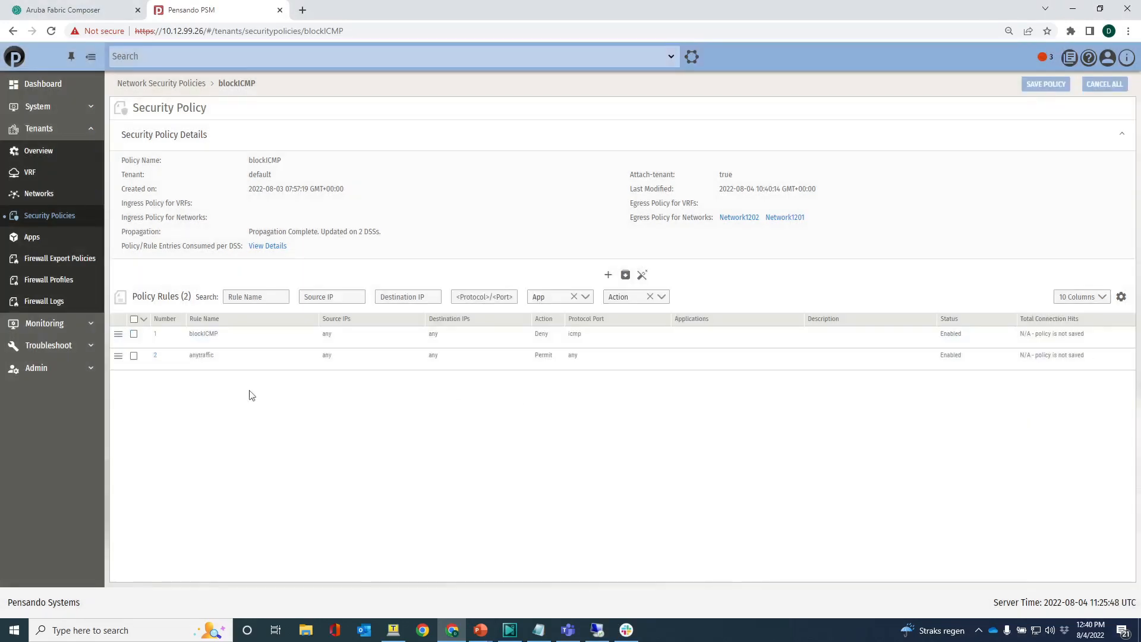
click(1033, 84)
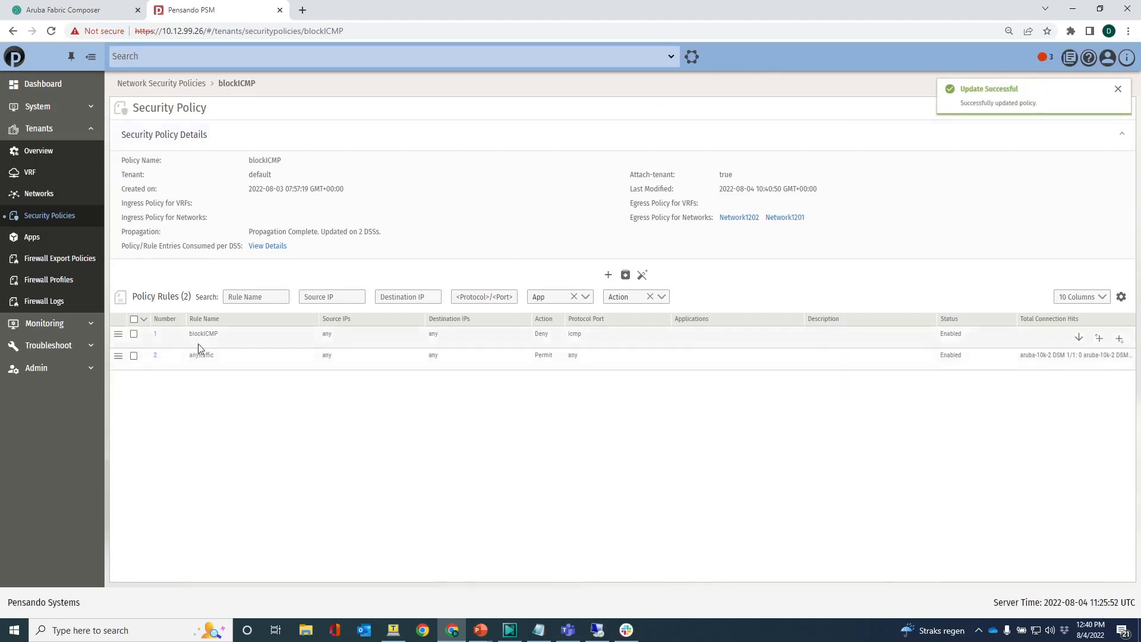
- Switch to the Remote Desktop session to check the file and DB messages on the test page again
click(567, 631)
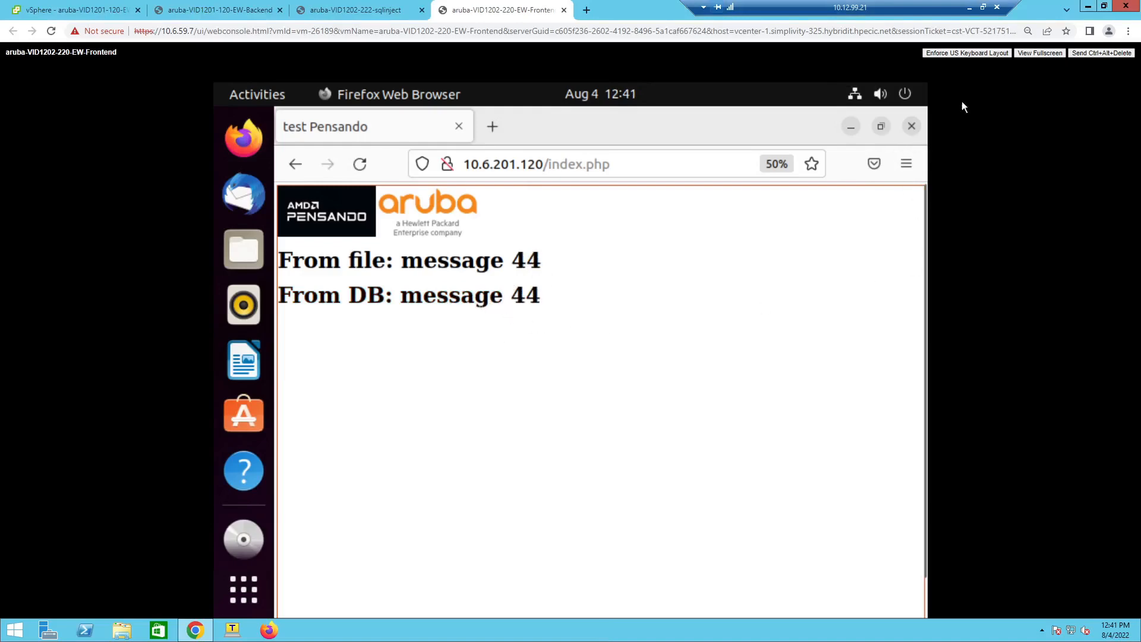
click(969, 8)
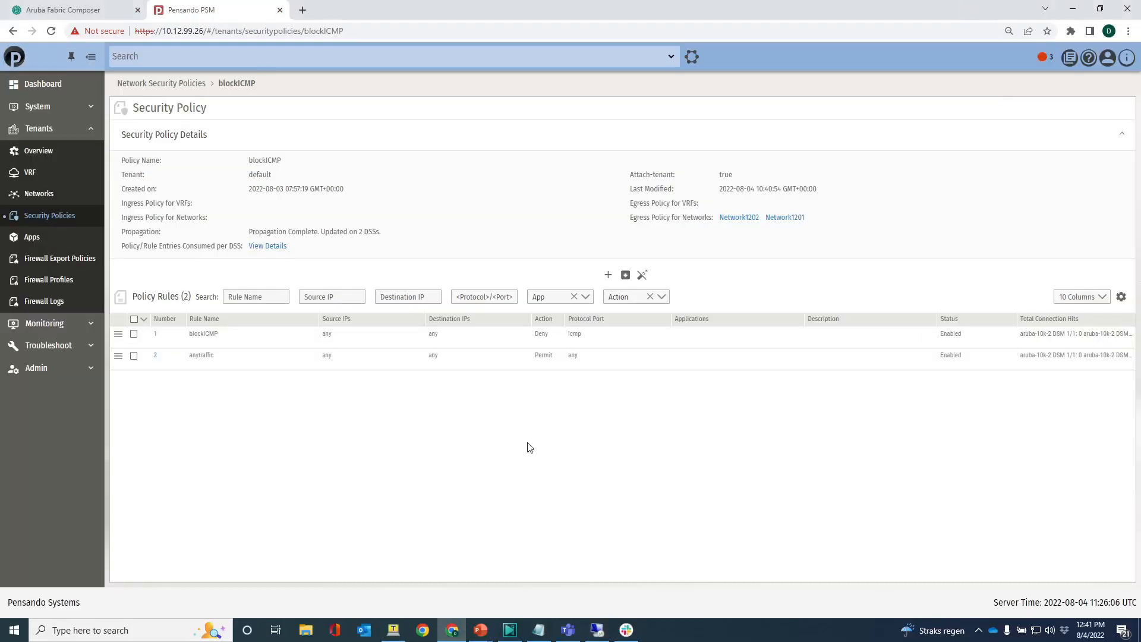
- Go back to the security policies overview and switch it to the network graph with its unique flows
click(36, 218)
click(1023, 88)
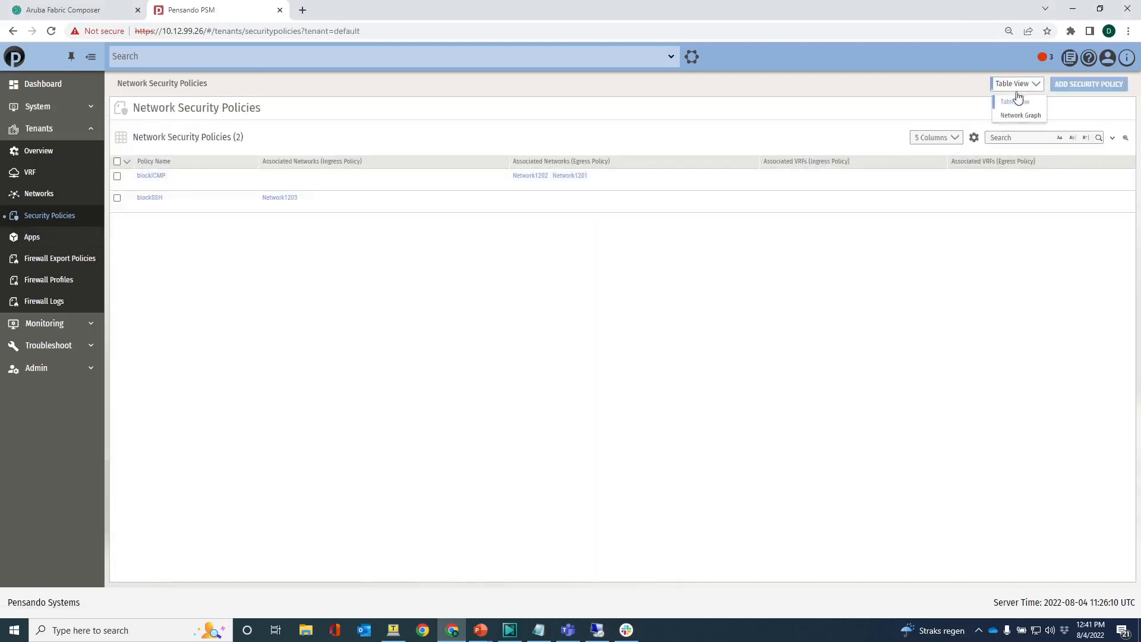
click(1013, 114)
click(1018, 93)
click(1006, 114)
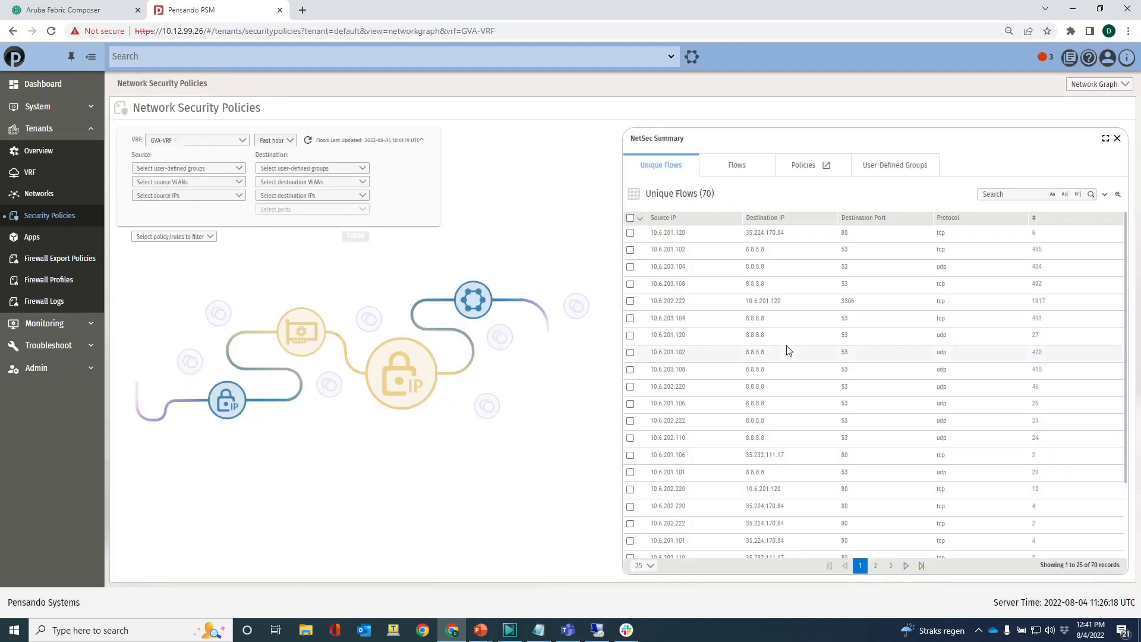
- From the 10.6.202.222 to 10.6.201.120 tcp/3306 flow, set up a Deny rule named blockSQL as rule 1 of the blockICMP policy
click(630, 300)
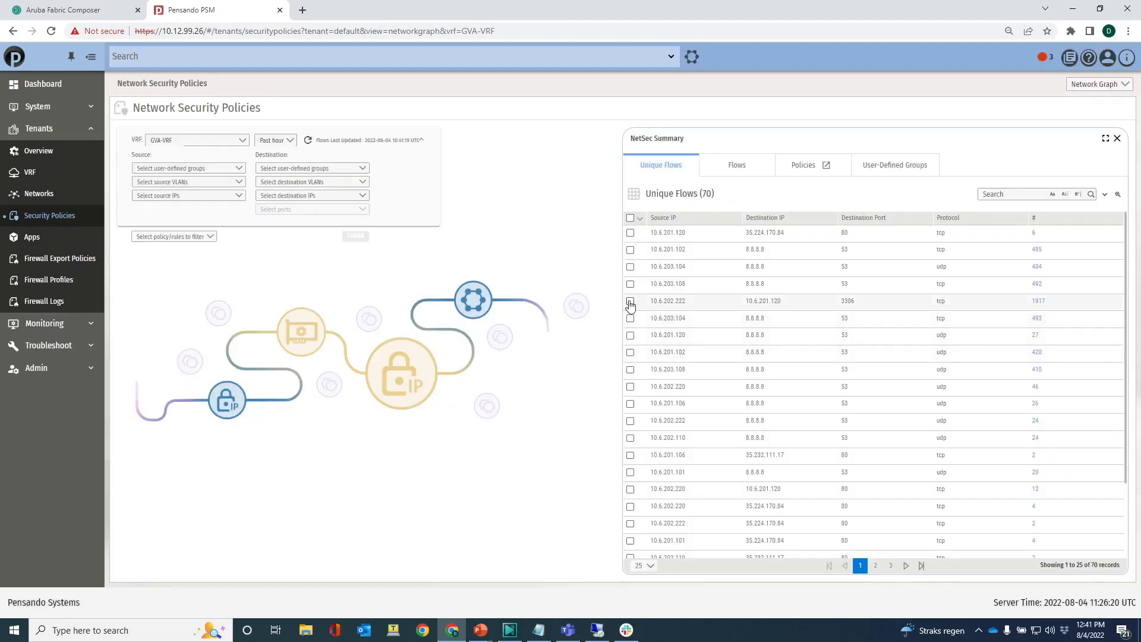
click(721, 194)
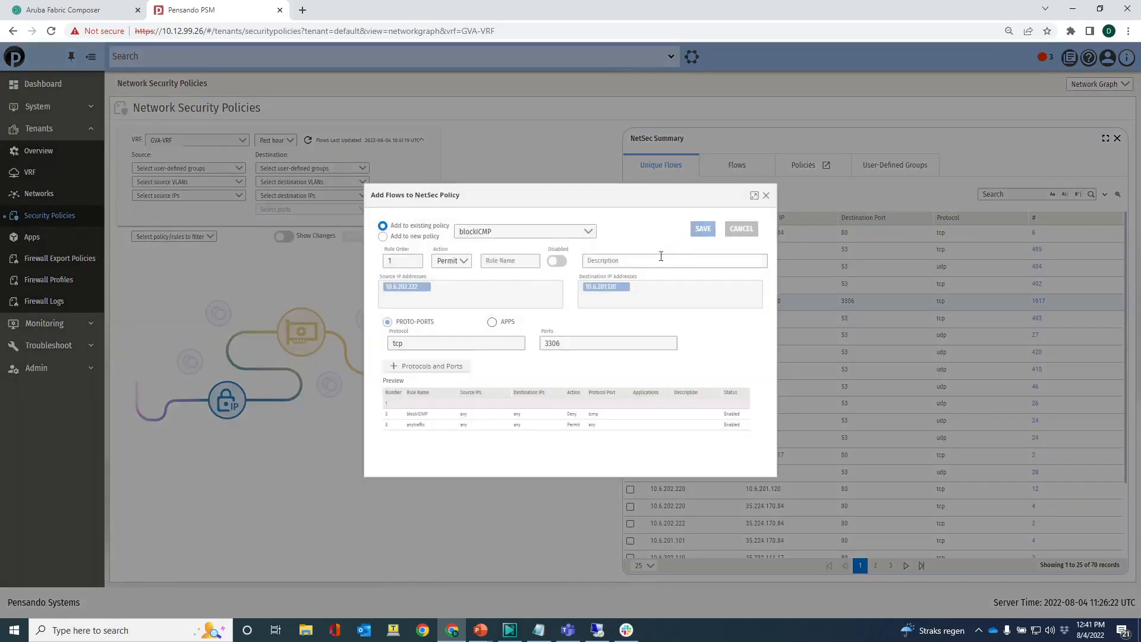
click(457, 261)
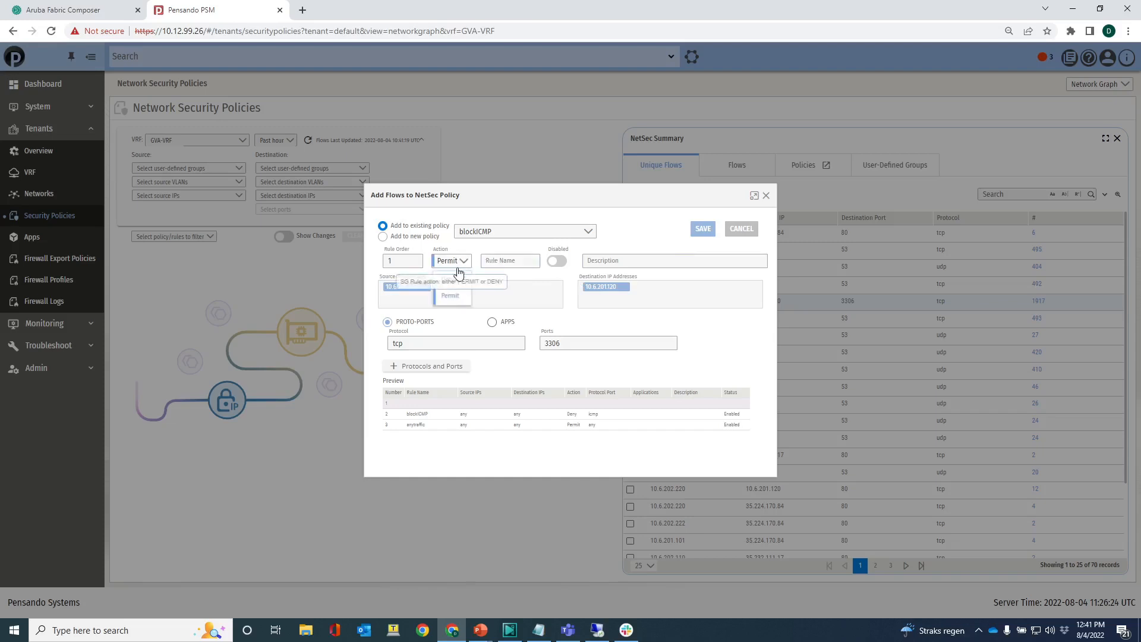
click(455, 279)
click(513, 262)
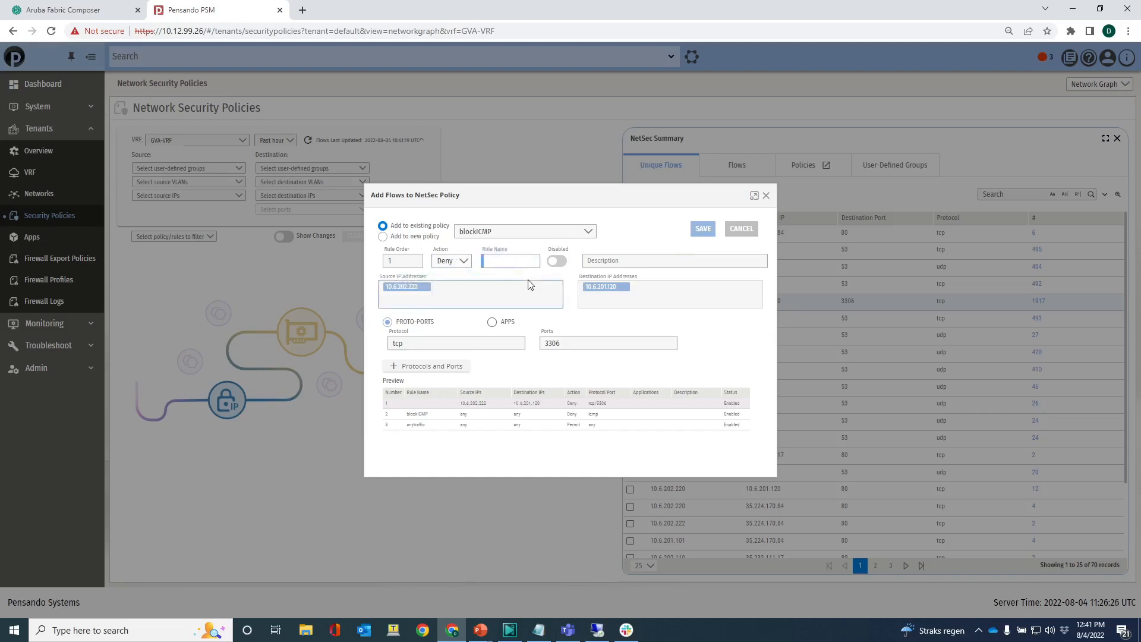
text(blockSQL)
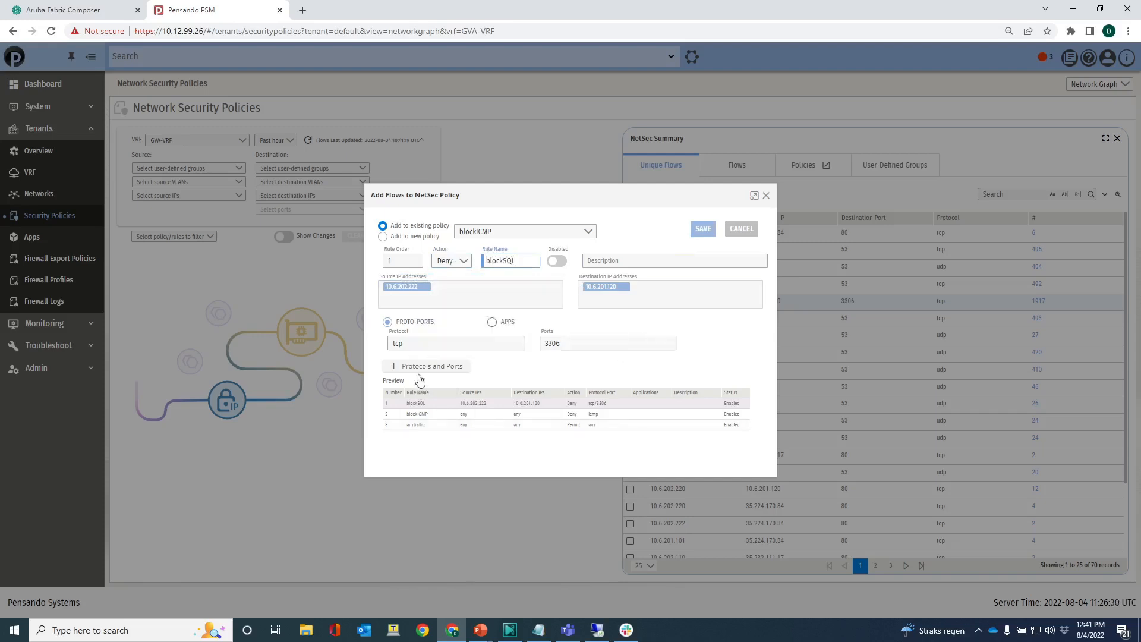
- Save the blockSQL rule, submit the policy changes, and switch to the Remote Desktop session
click(703, 229)
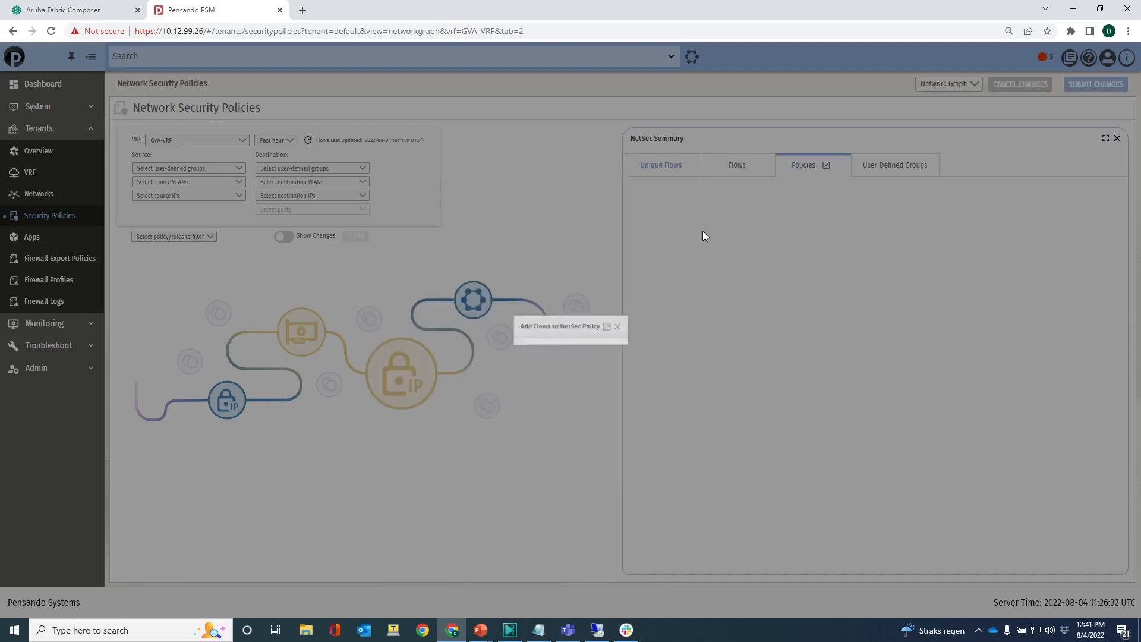
click(1096, 84)
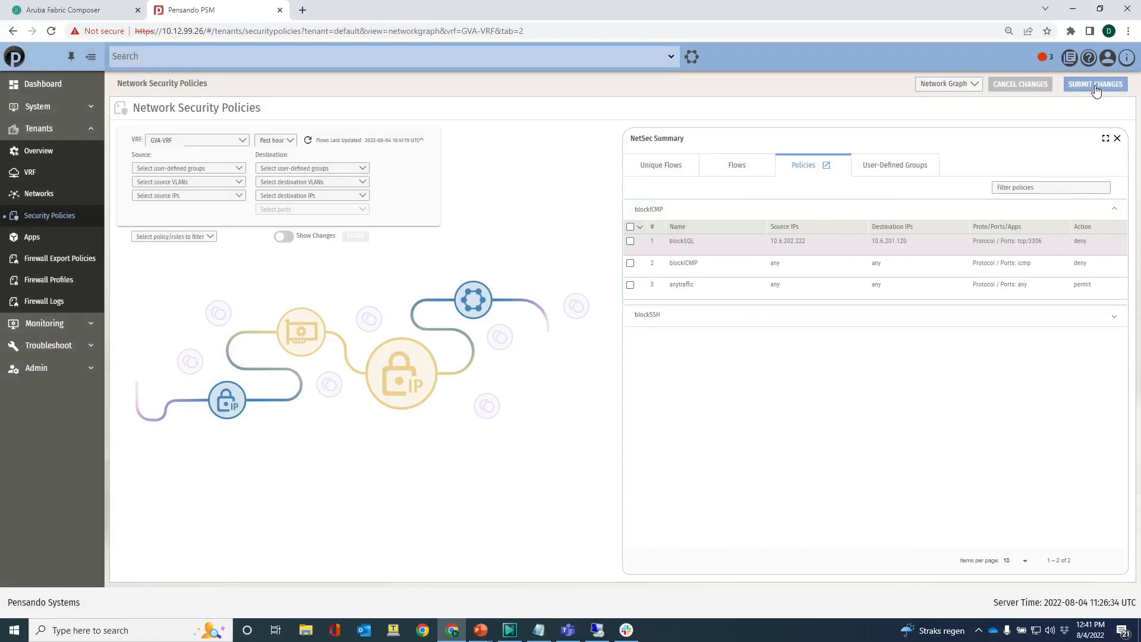
click(597, 630)
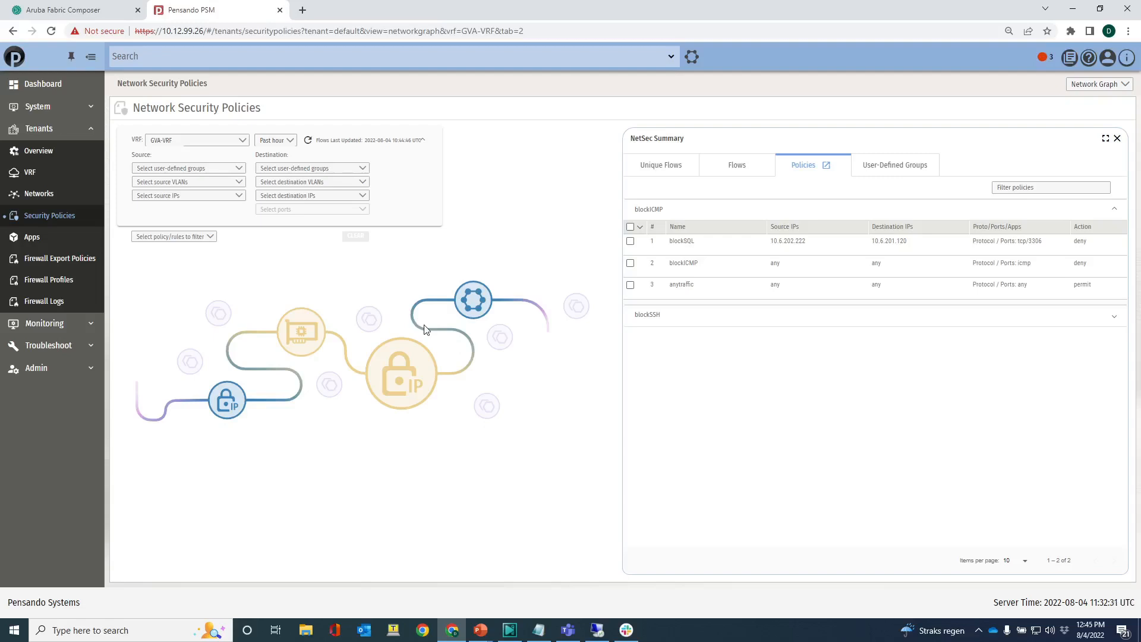
- Filter the GVA-VRF network graph to source VLAN 1202 and destination VLAN 1201
click(244, 144)
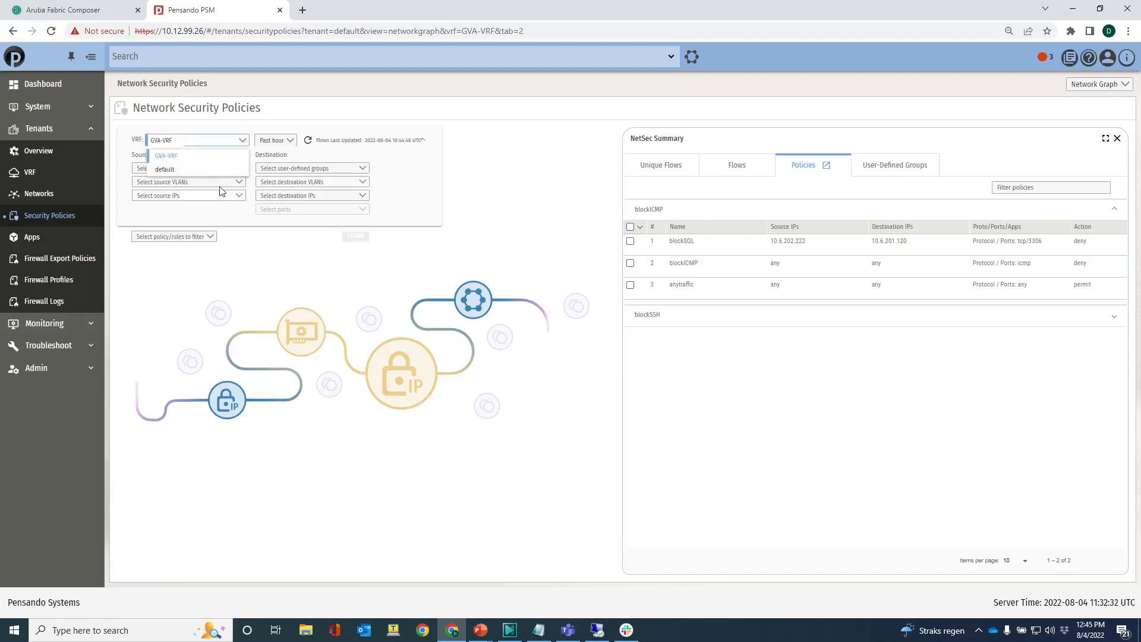
click(191, 156)
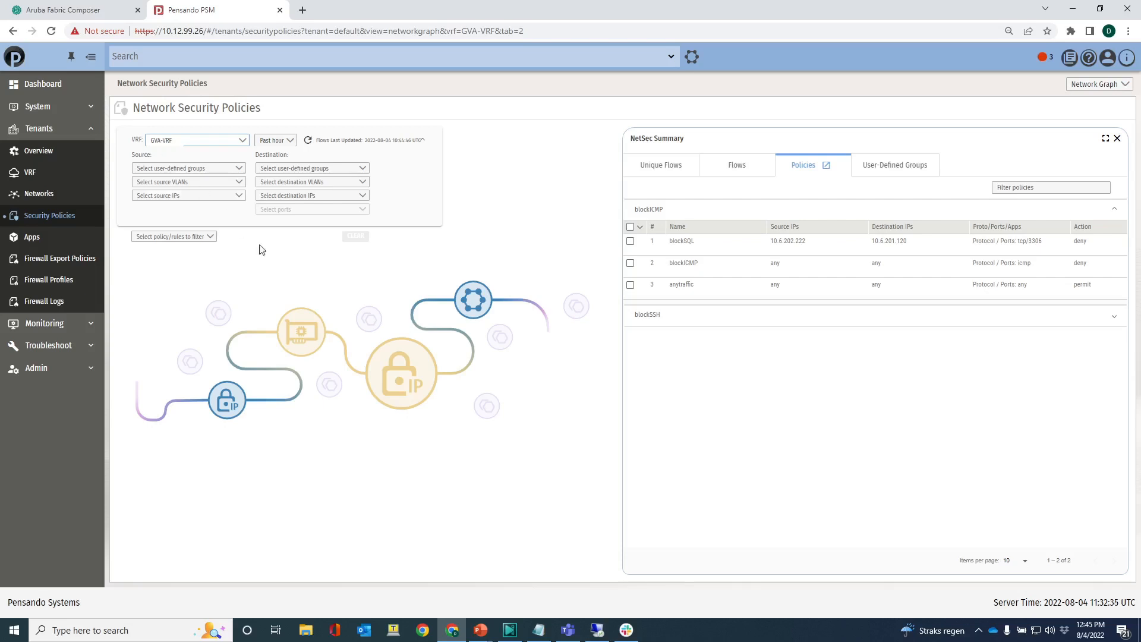
click(240, 186)
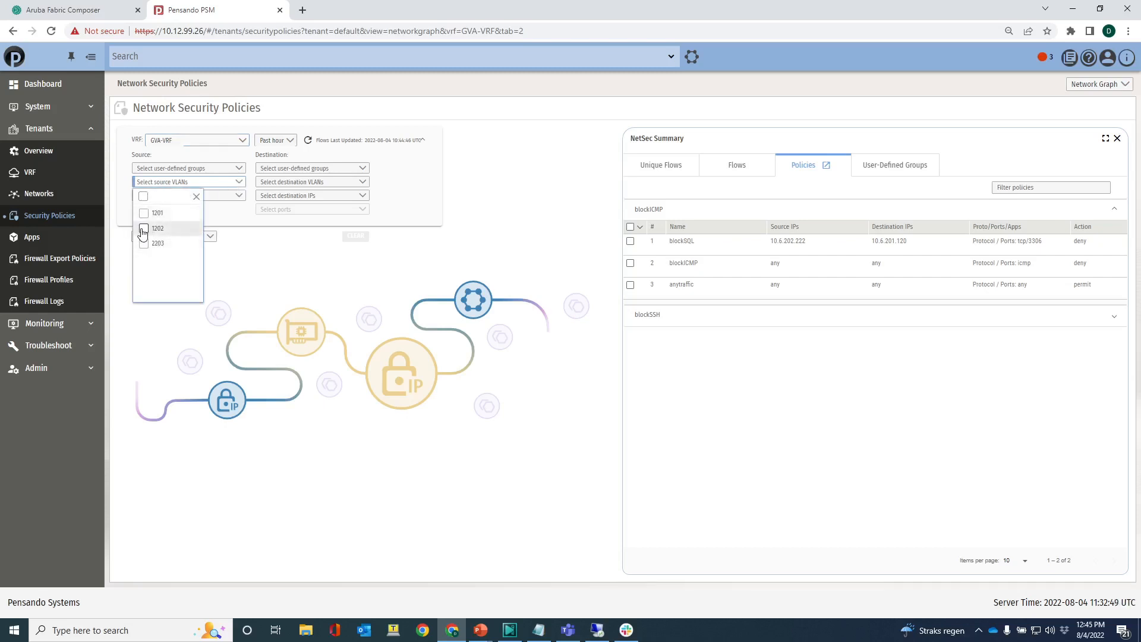
click(143, 230)
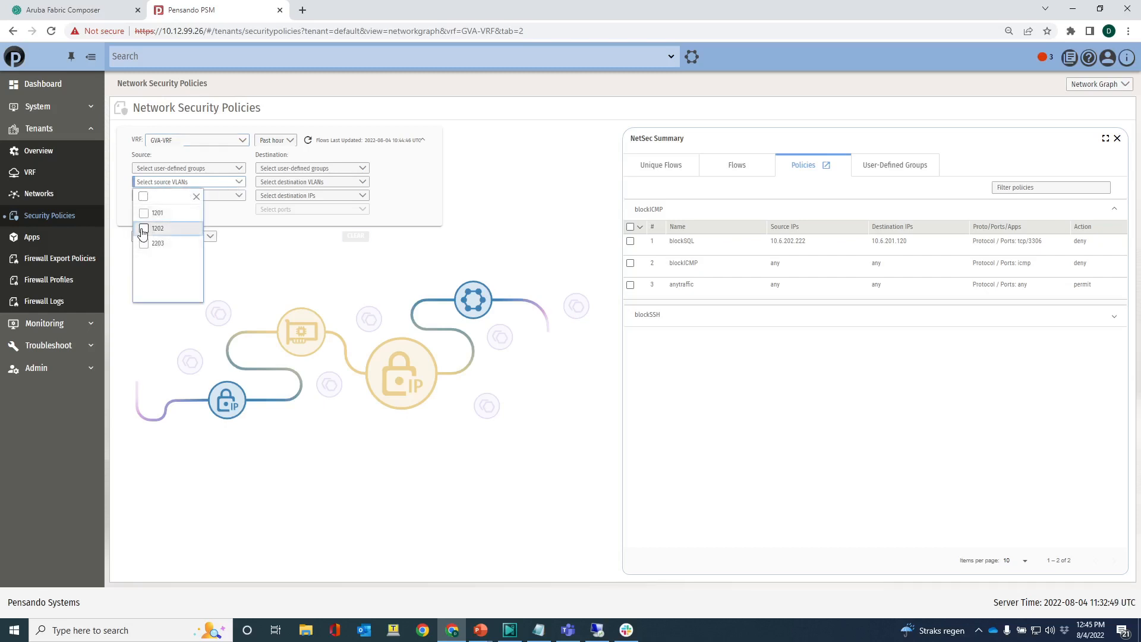
click(271, 183)
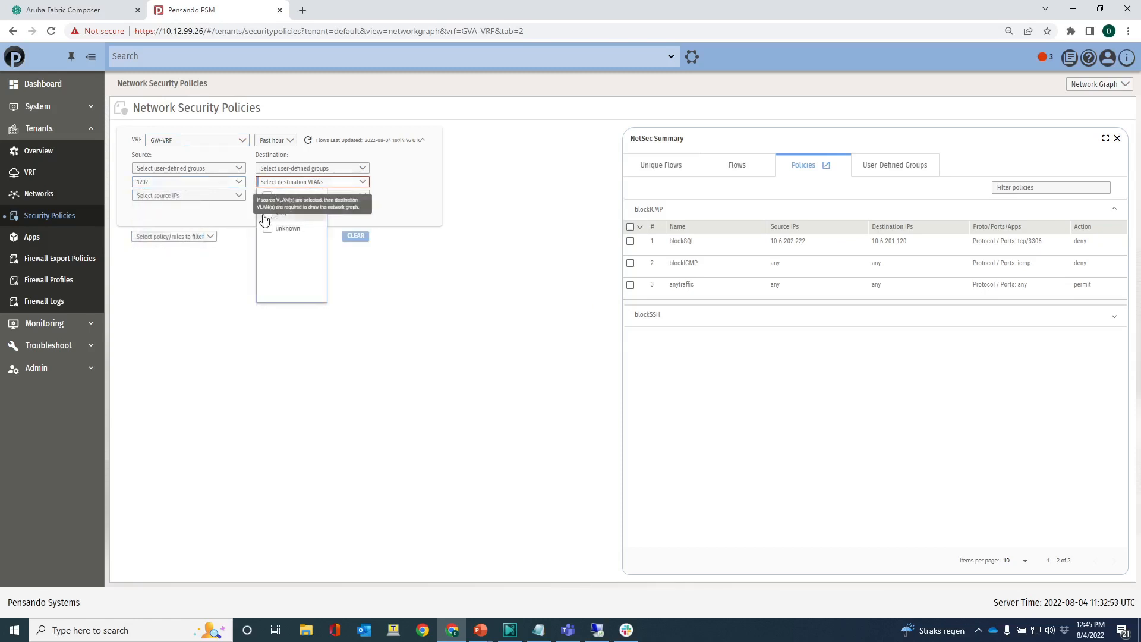
click(266, 214)
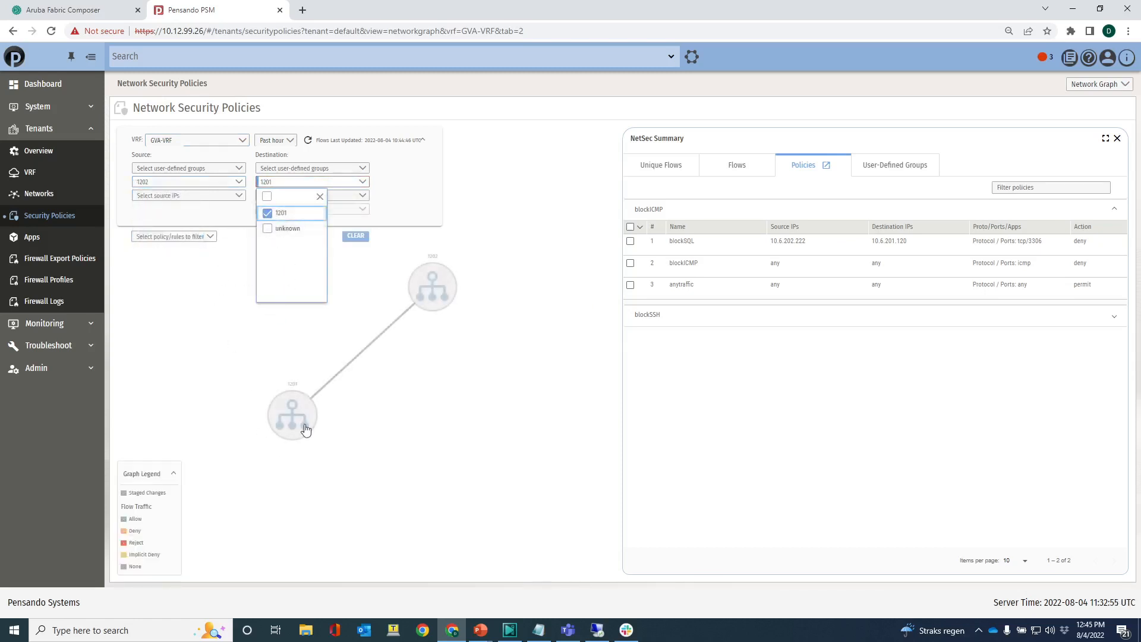
- Narrow the VLAN-filtered graph to source IP 10.6.202.222, destination IP 10.6.201.120 and port 3306
click(237, 203)
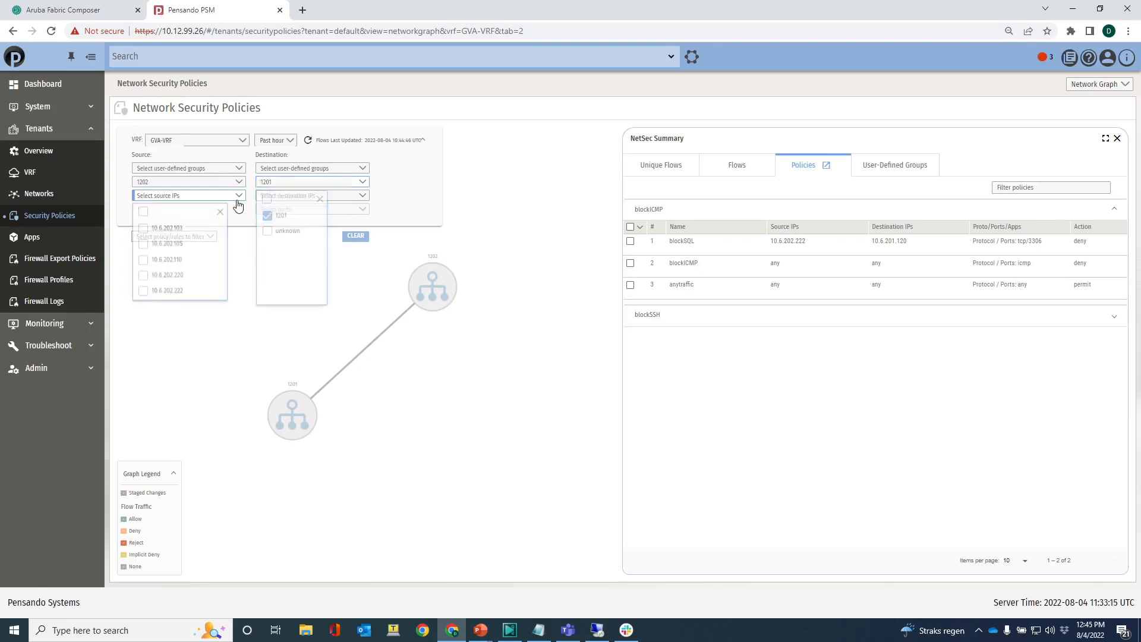
click(143, 289)
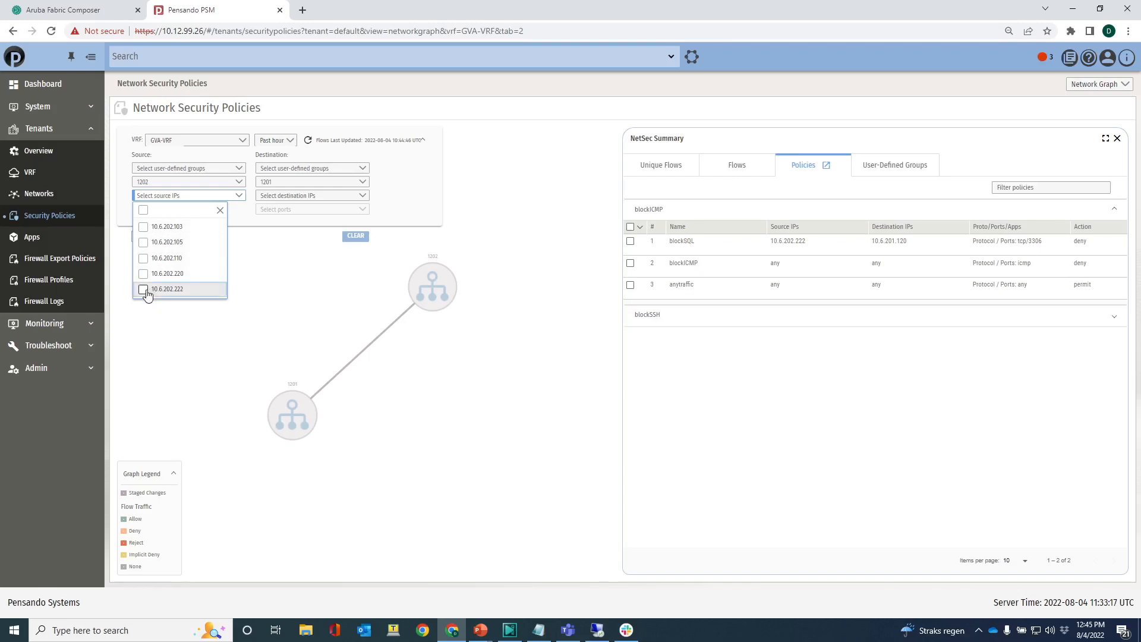
click(326, 195)
click(268, 228)
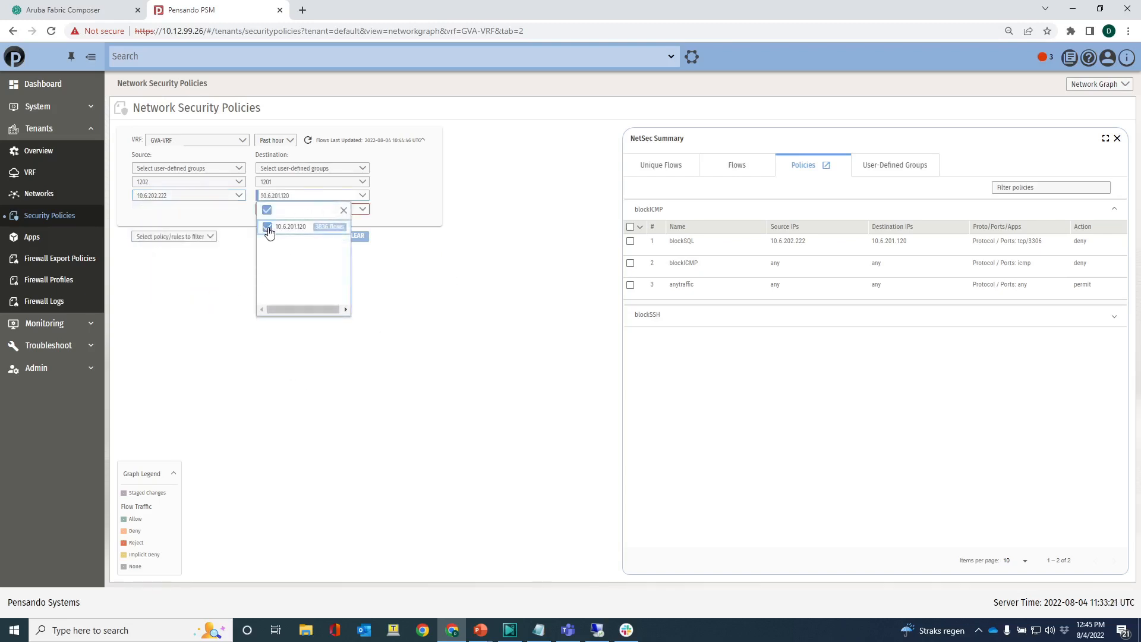
click(363, 211)
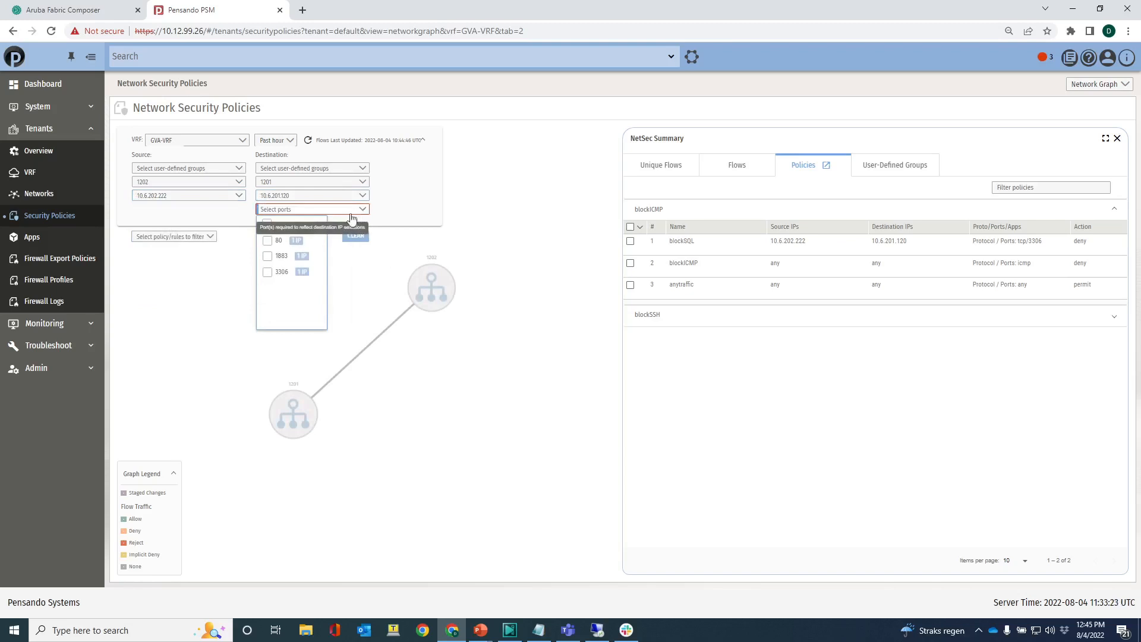
click(267, 274)
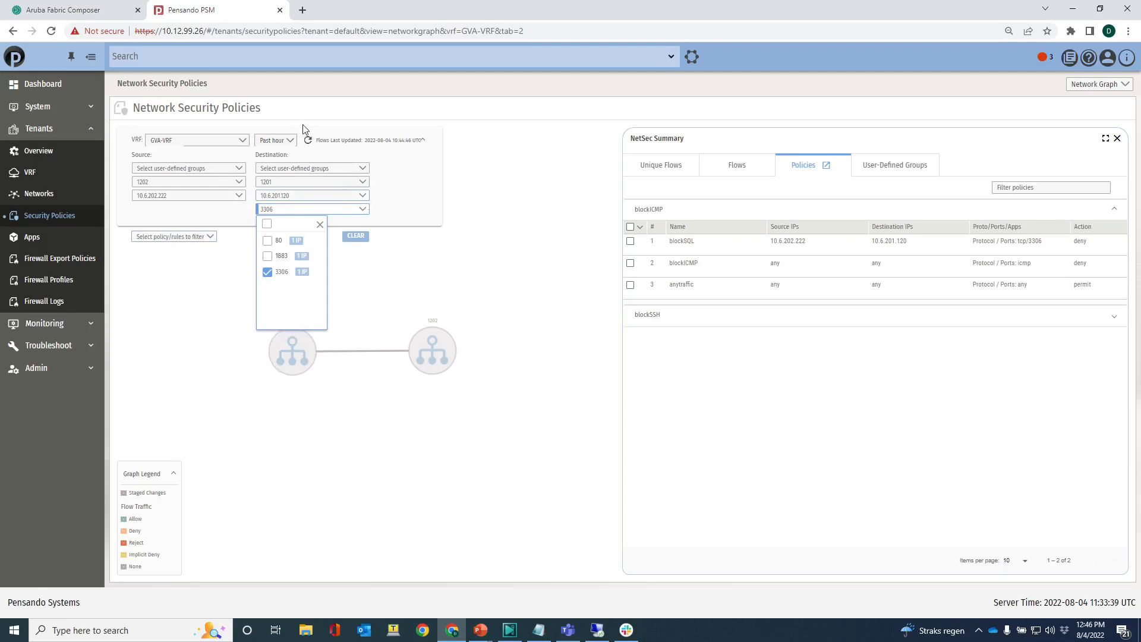
- Refresh the flows and filter the graph to source IP 10.6.202.222, destination IP 10.6.201.120 and port 3306, without any VLAN filter
click(308, 140)
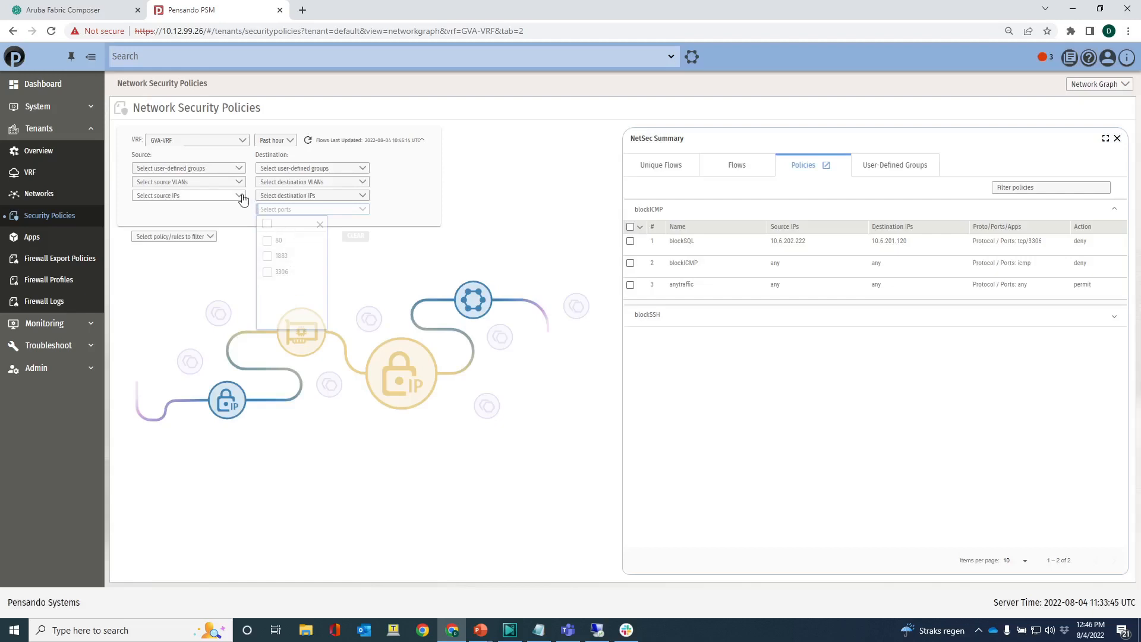
click(242, 199)
scroll(175, 300, down, 3)
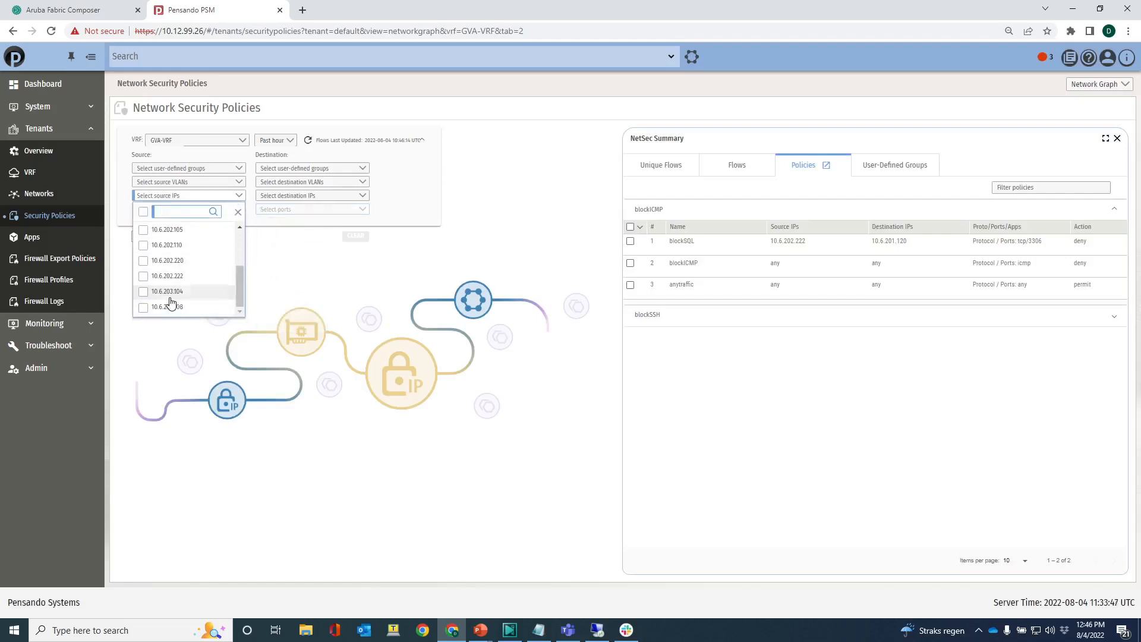
click(144, 276)
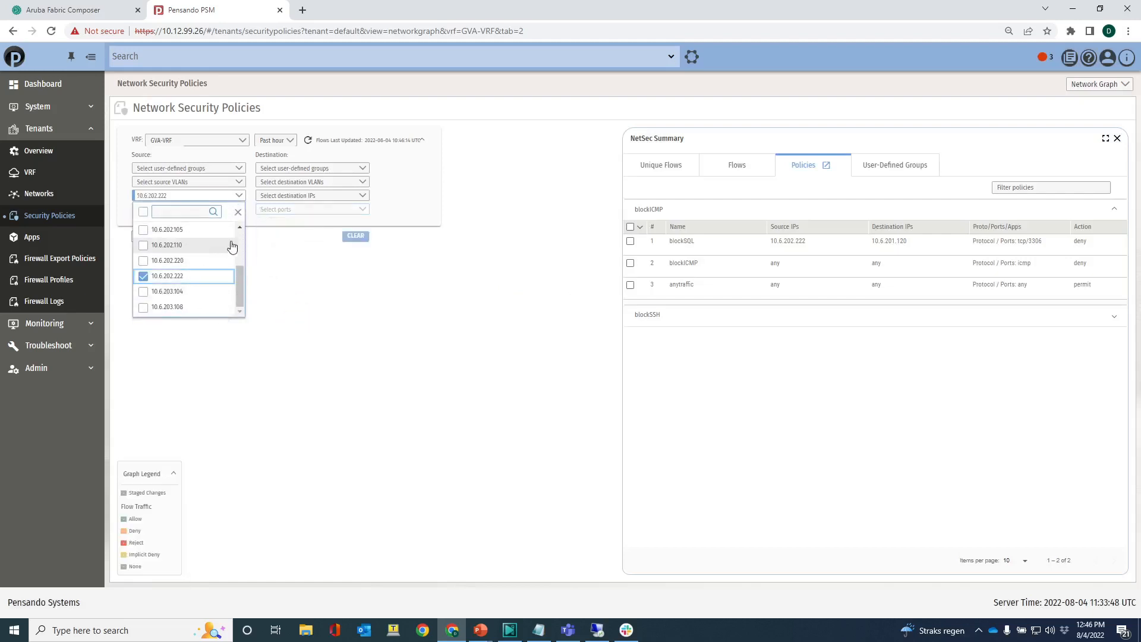
click(281, 199)
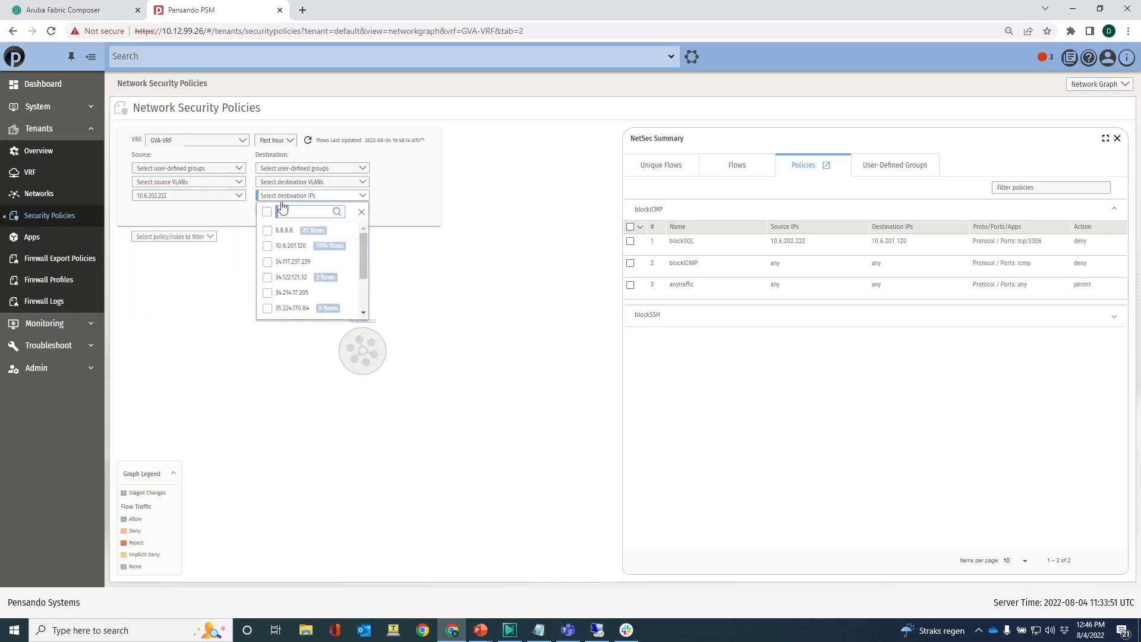
click(267, 246)
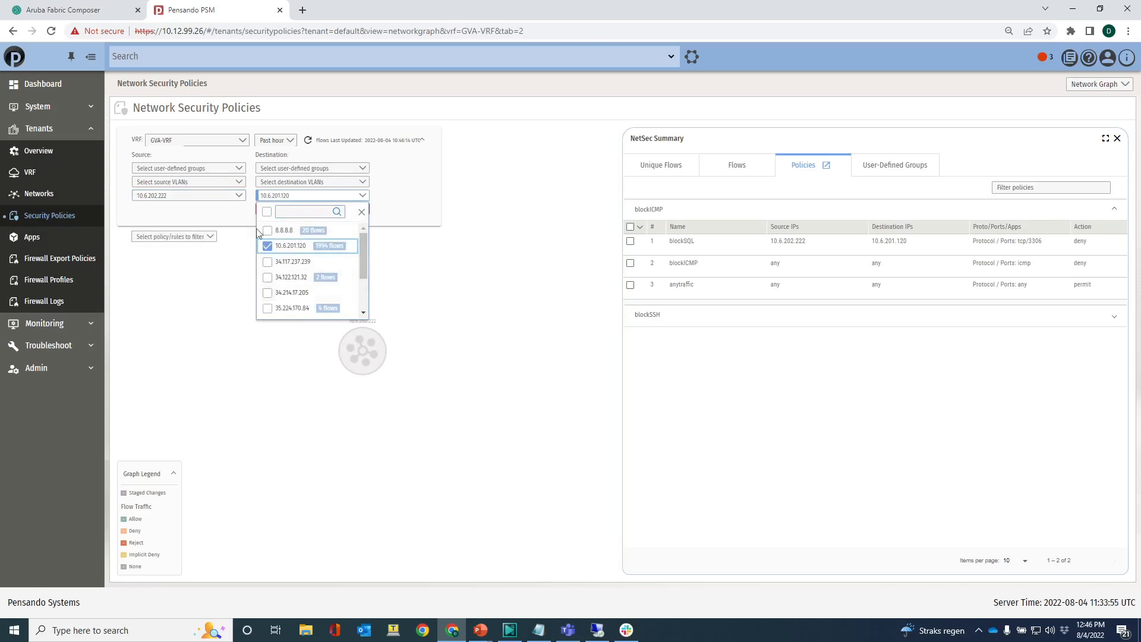
click(391, 222)
click(362, 209)
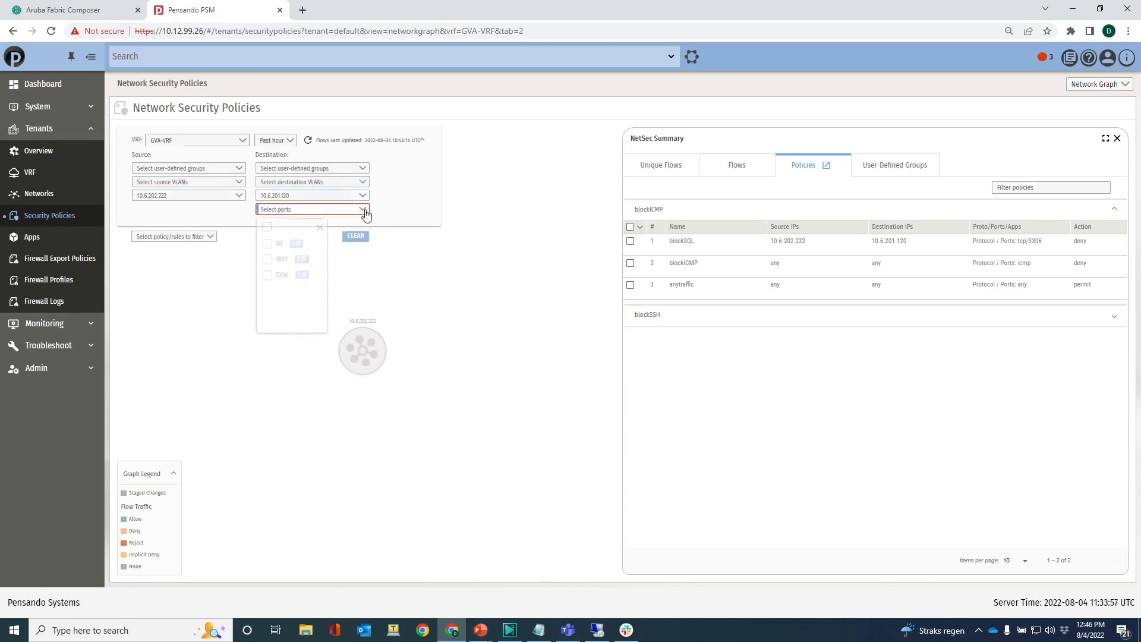
click(275, 272)
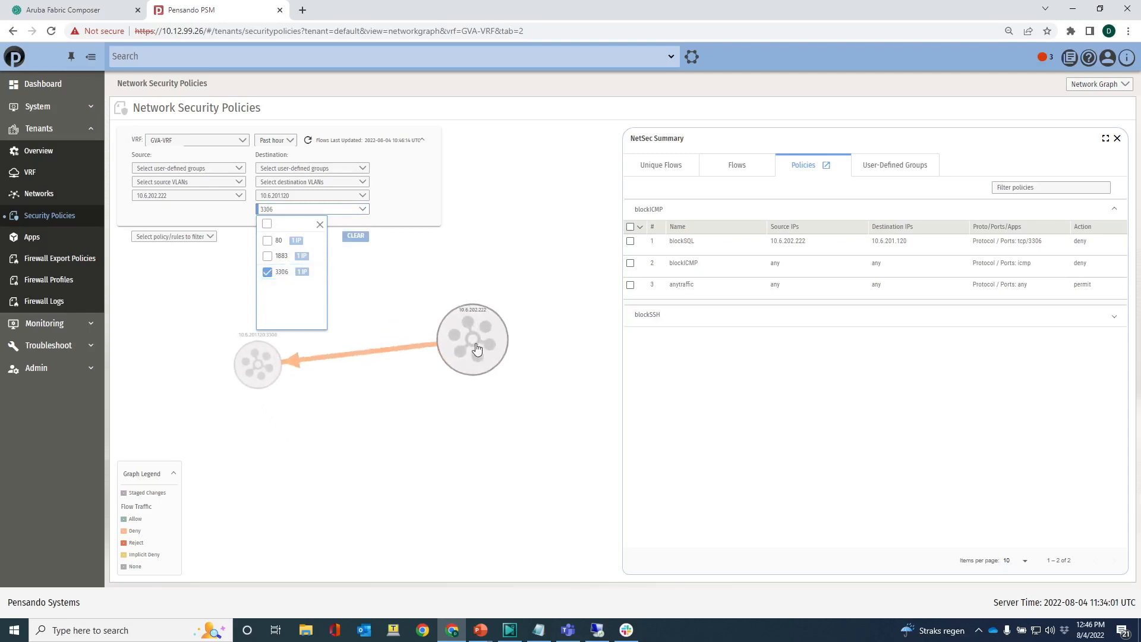
- Inspect the flow details and traffic action on the graph link between 10.6.202.222 and 10.6.201.120
mouse_move(278, 352)
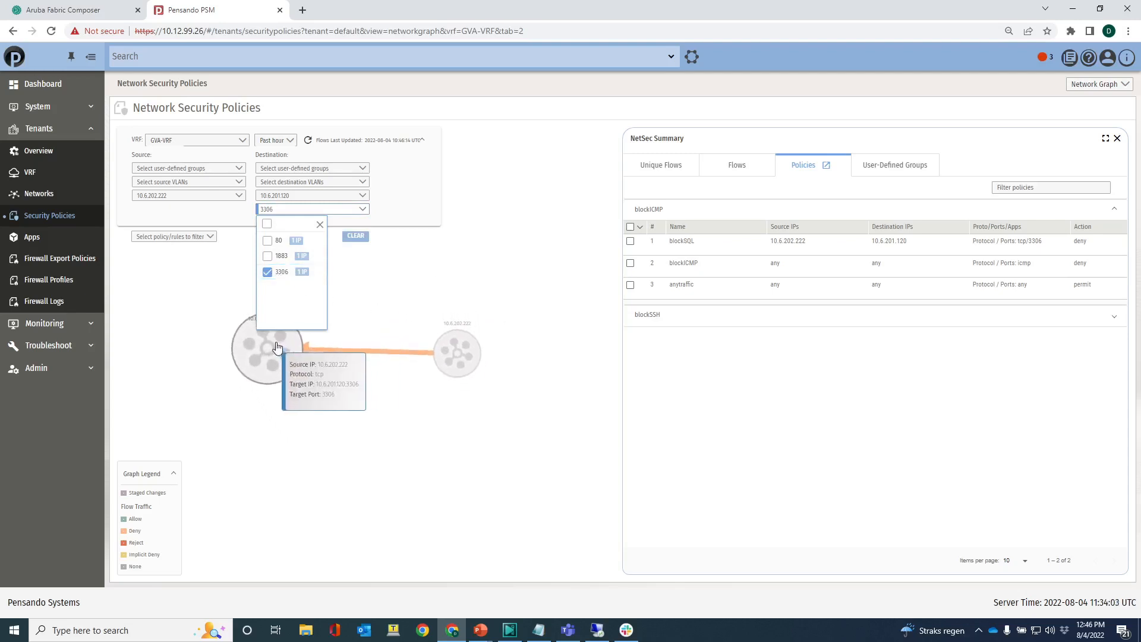
click(374, 308)
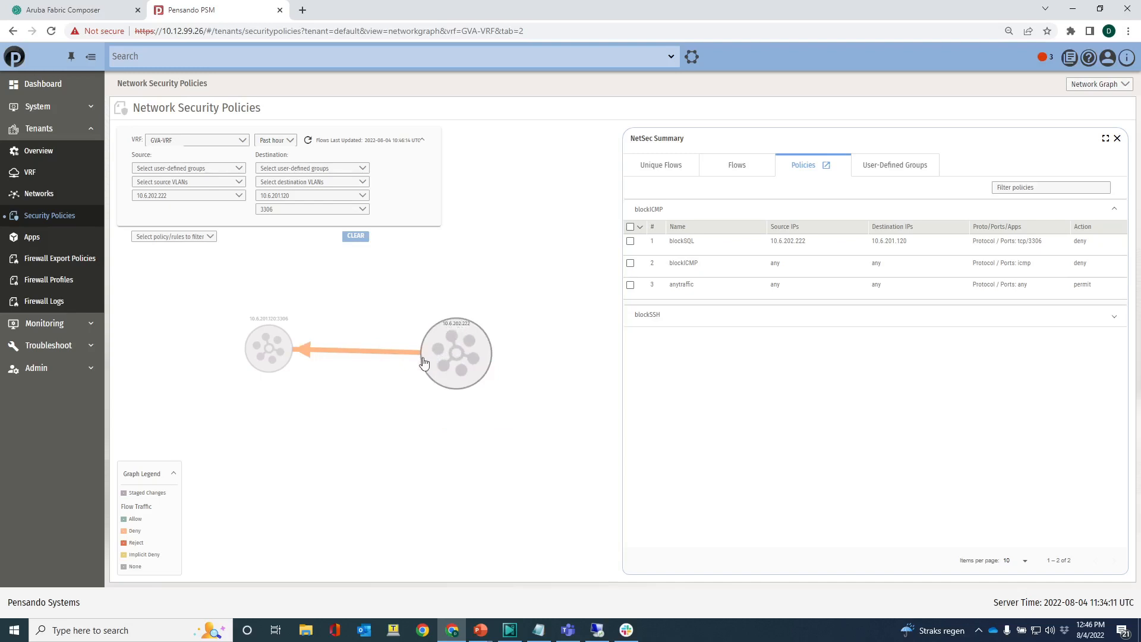
mouse_move(382, 357)
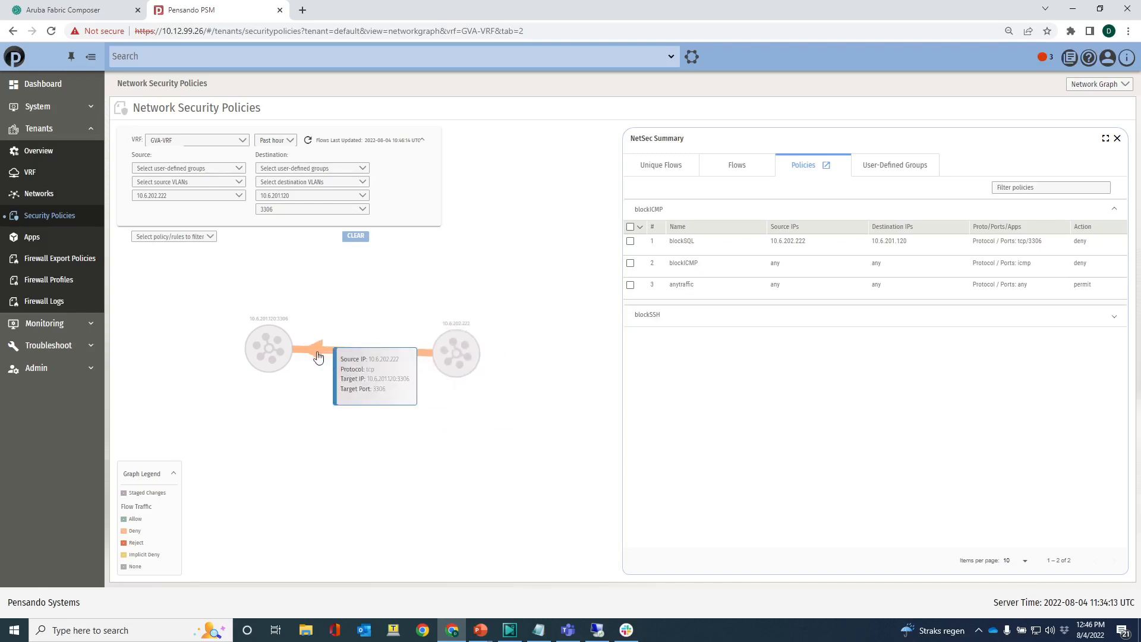